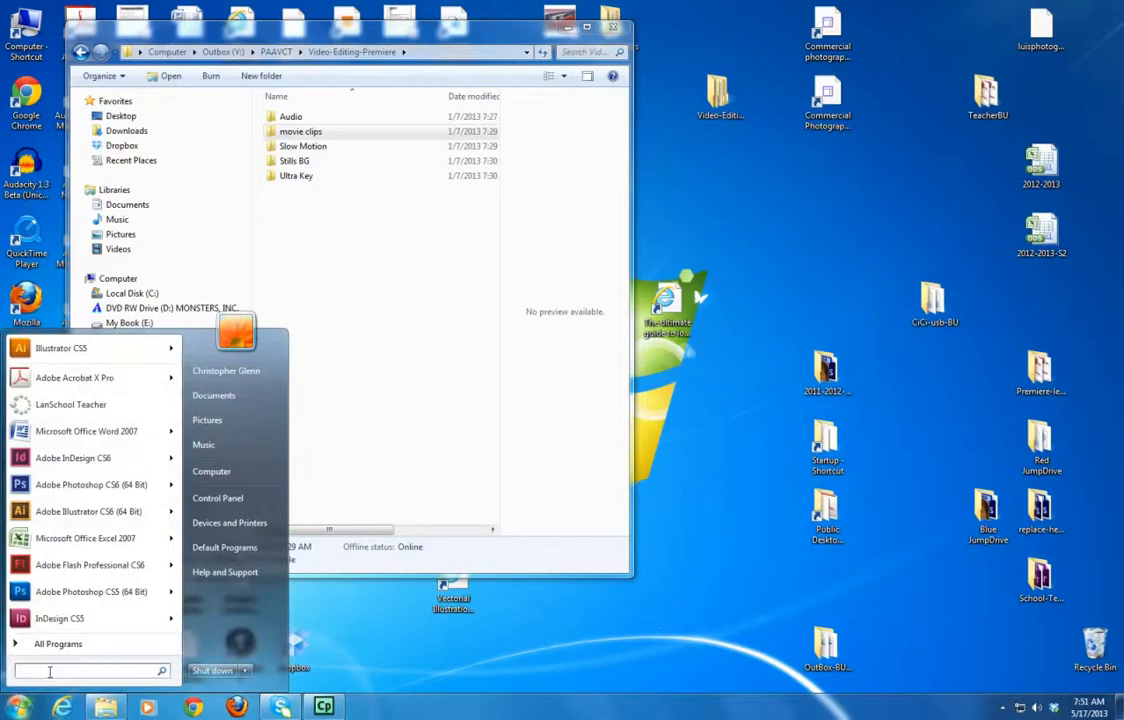
# Launch Adobe Premiere Pro CS6 by searching for it from the Start menu.
pyautogui.write('pre')
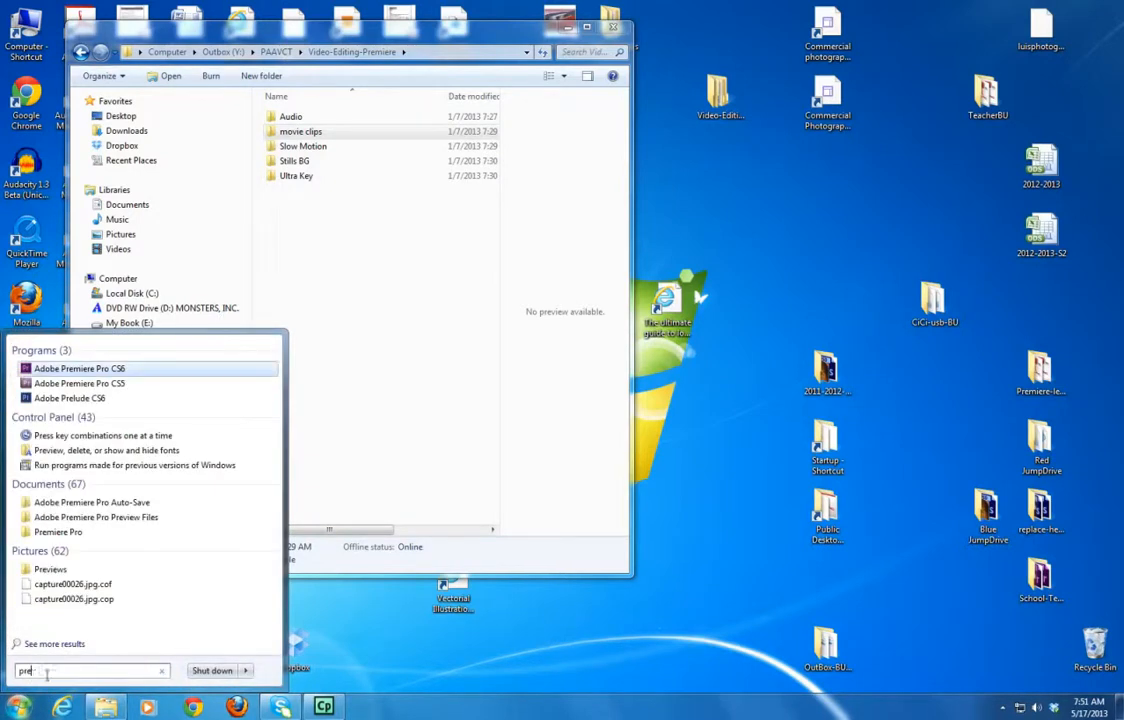
pyautogui.click(62, 370)
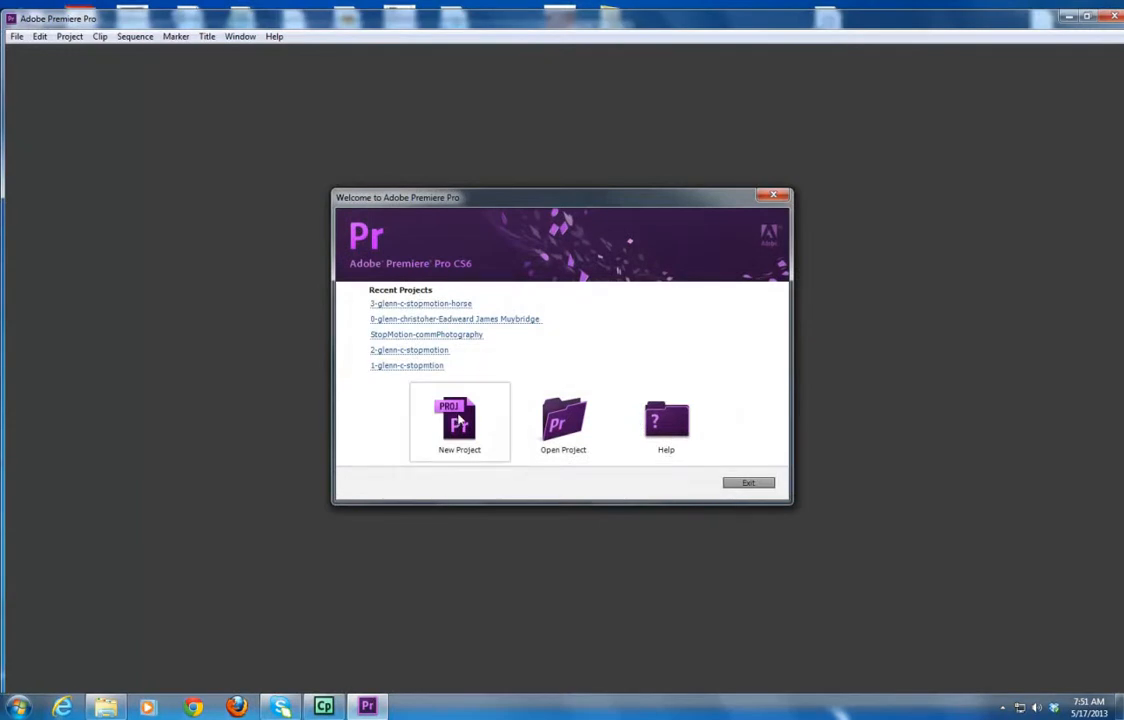
# Start a new project and set its location to the use-for-6-5 folder on the Teacher (Z:) drive.
pyautogui.click(459, 420)
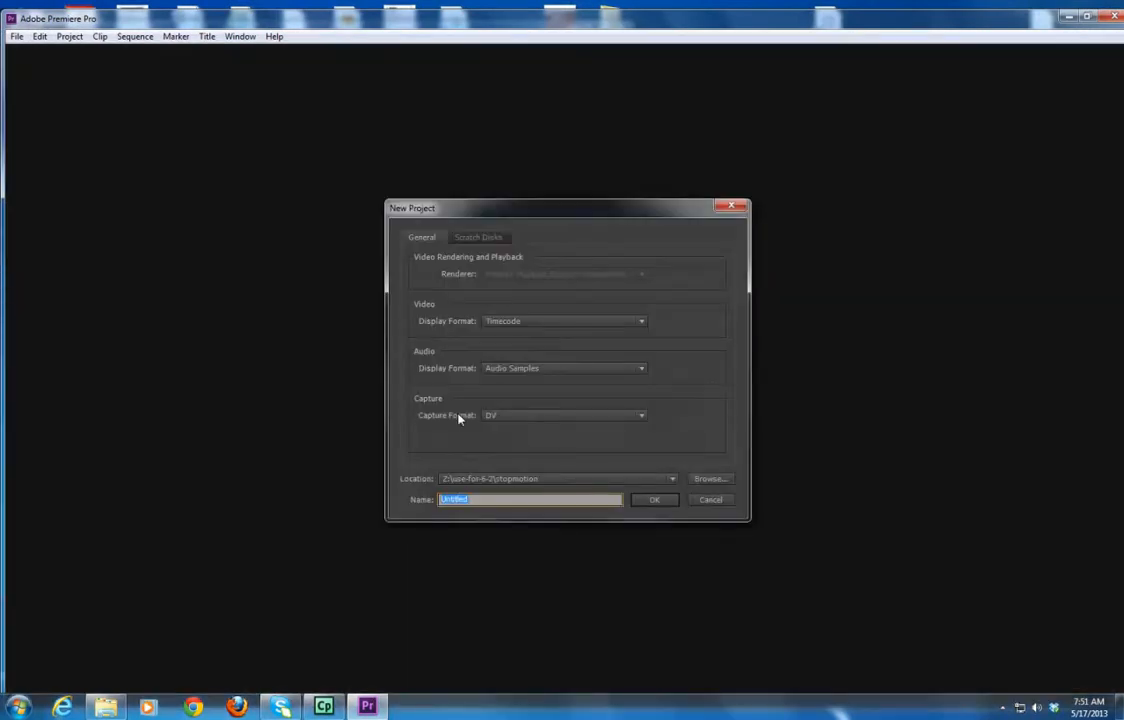
pyautogui.click(711, 480)
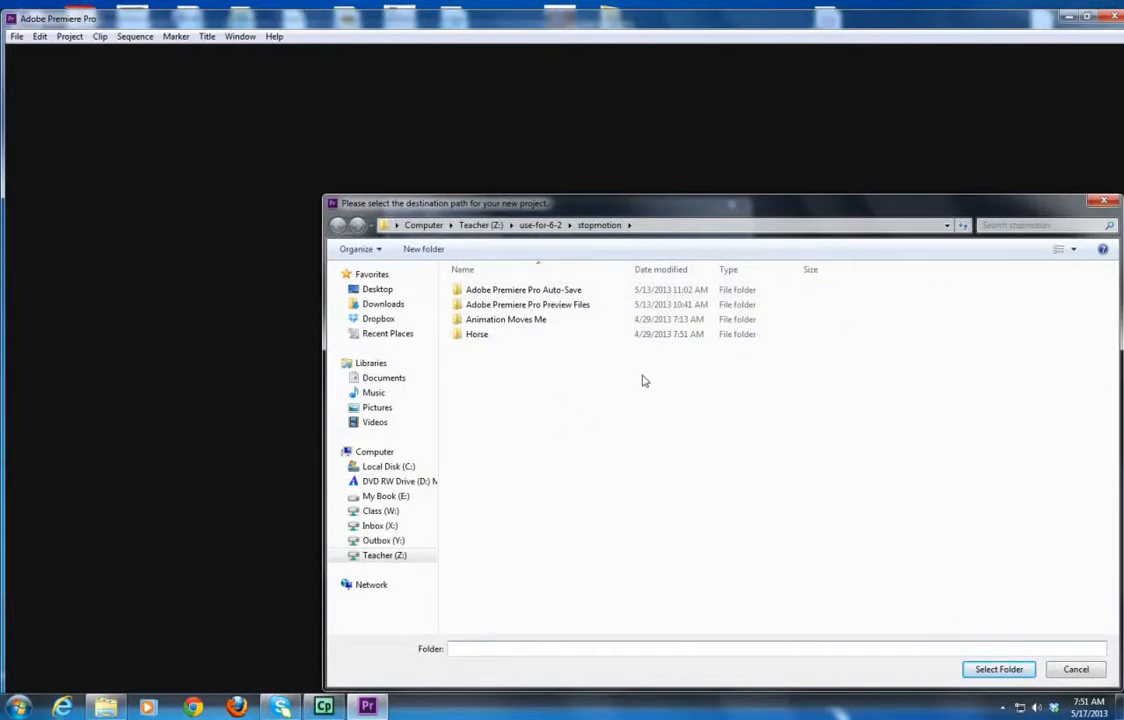
pyautogui.moveTo(461, 236); pyautogui.dragTo(461, 233)
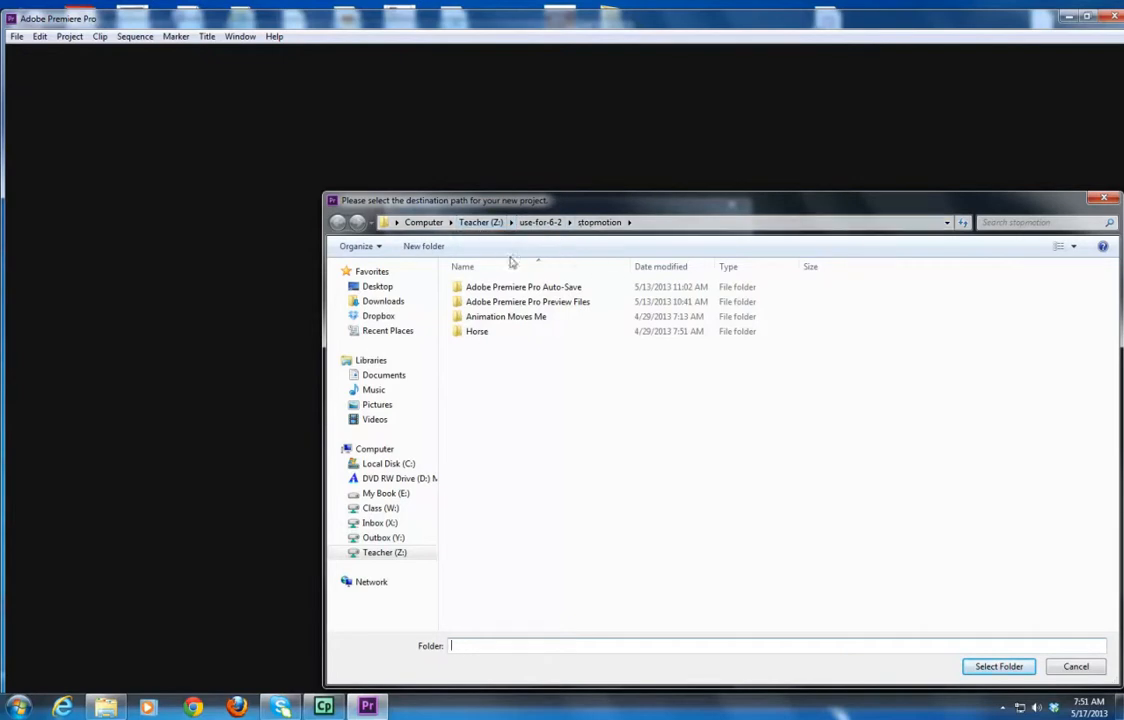
pyautogui.moveTo(637, 201); pyautogui.dragTo(619, 176)
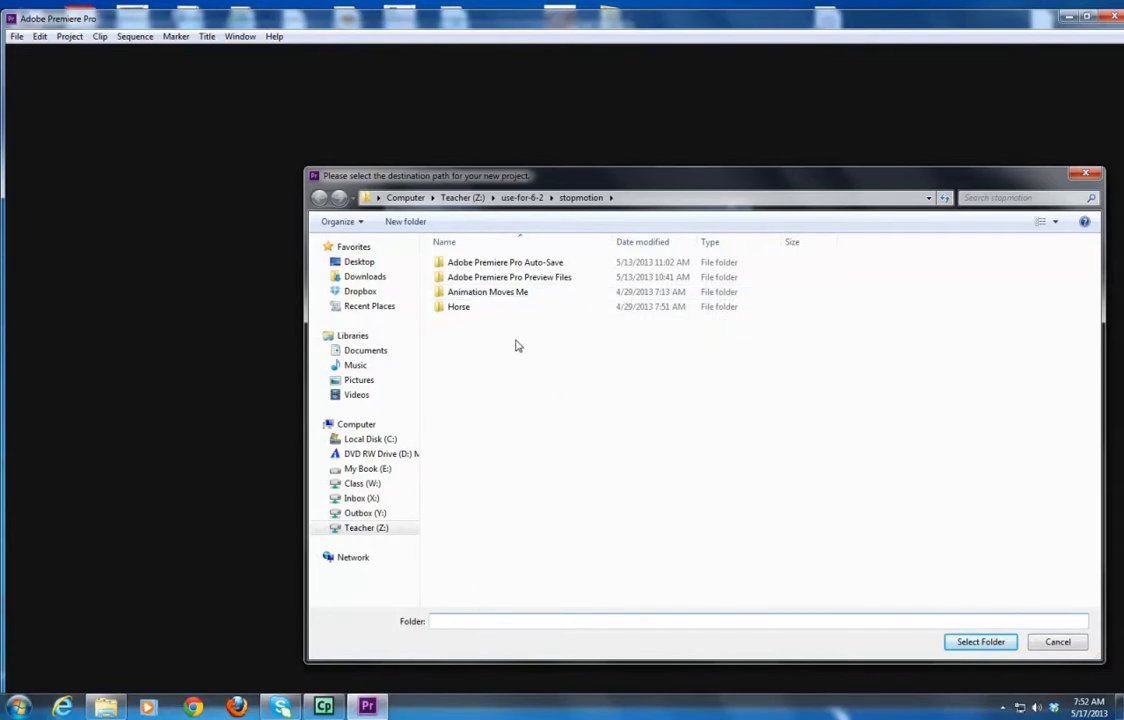
pyautogui.click(460, 198)
pyautogui.moveTo(1097, 318); pyautogui.dragTo(1095, 592)
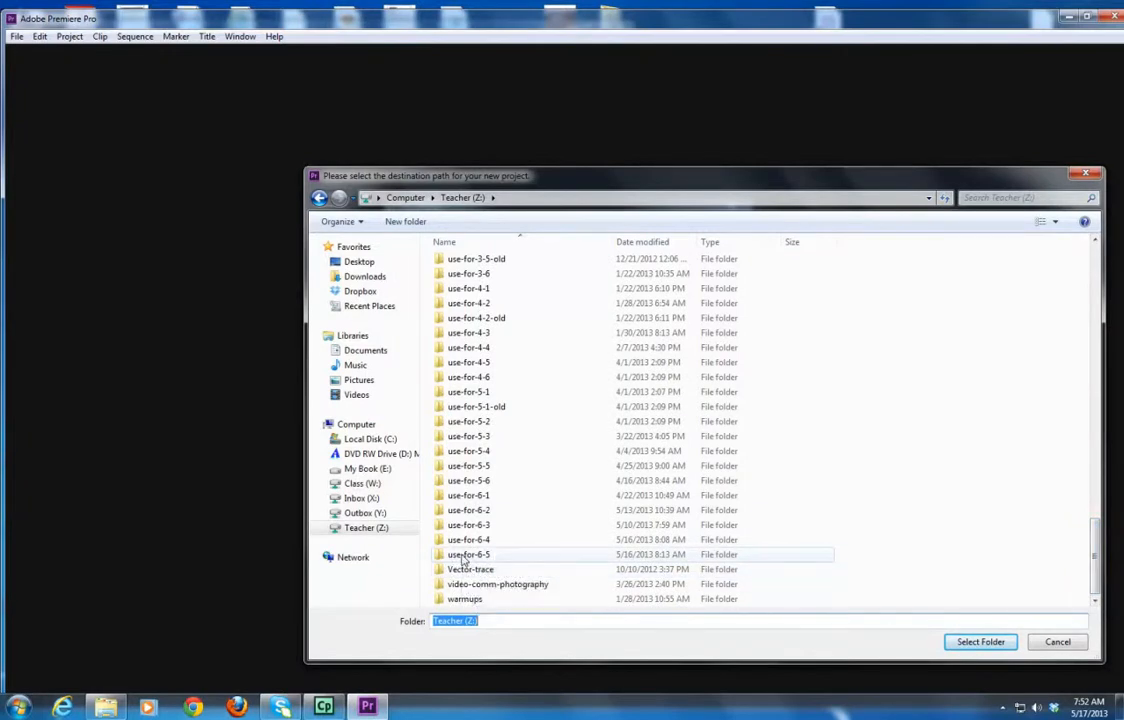
pyautogui.doubleClick(464, 558)
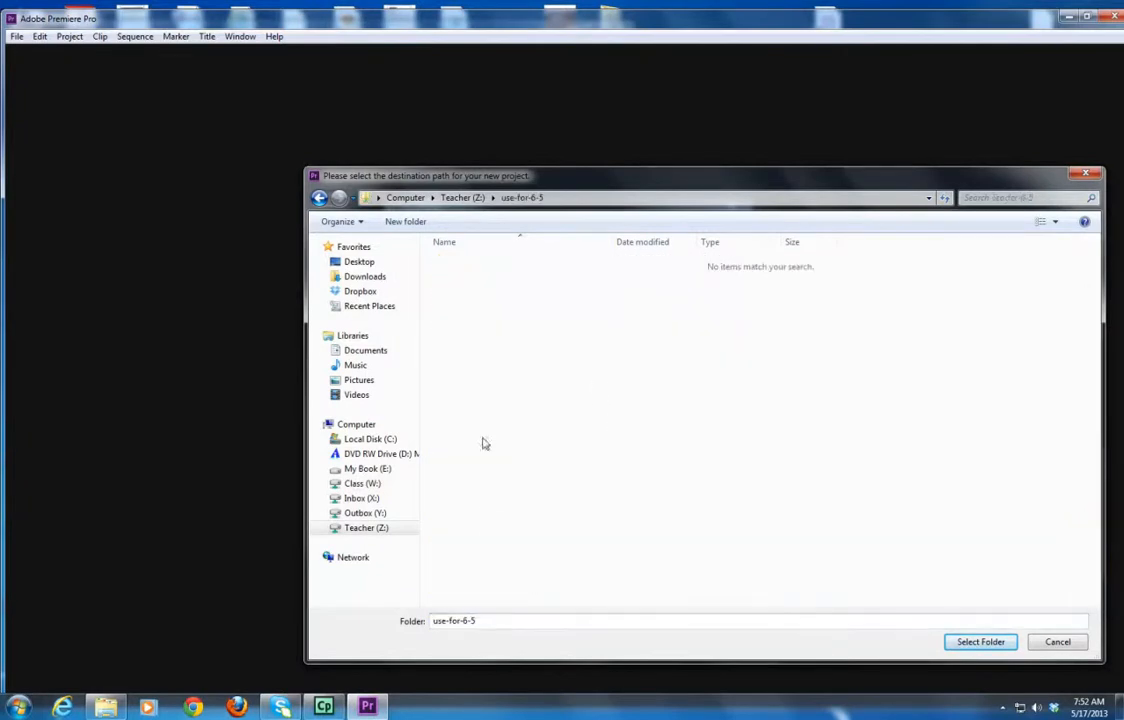
pyautogui.click(982, 642)
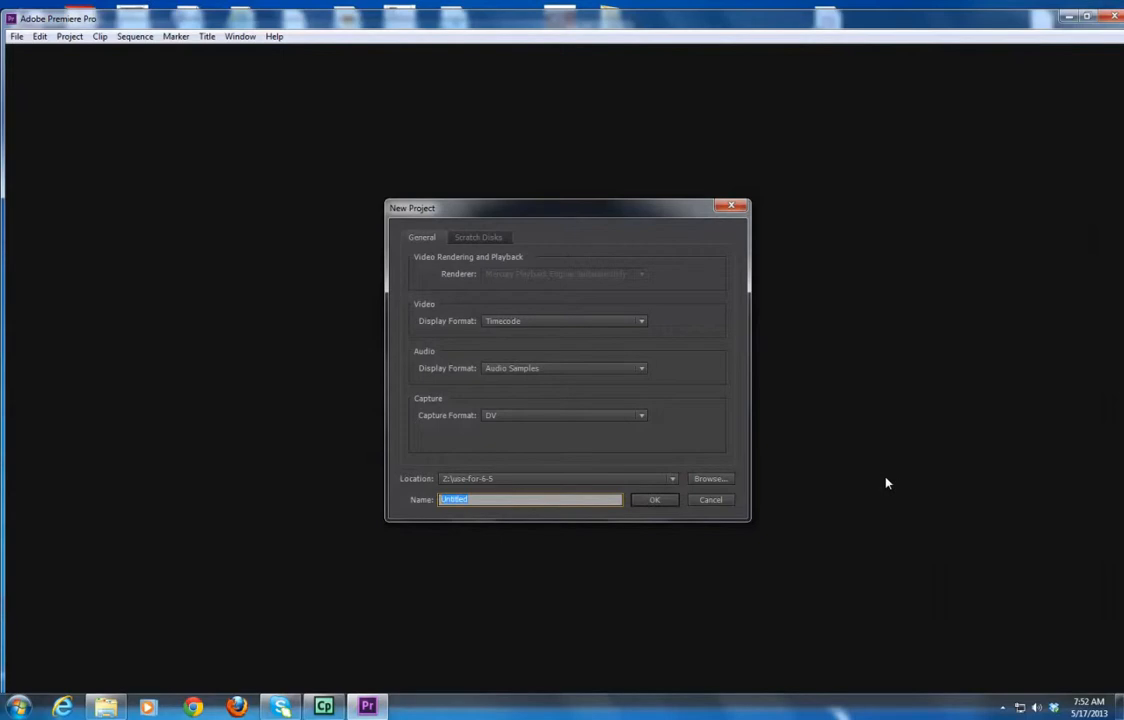
# Name the project basic-video-editing, create it, and skip the new sequence setup.
pyautogui.write('basic-video-editing')
pyautogui.click(650, 500)
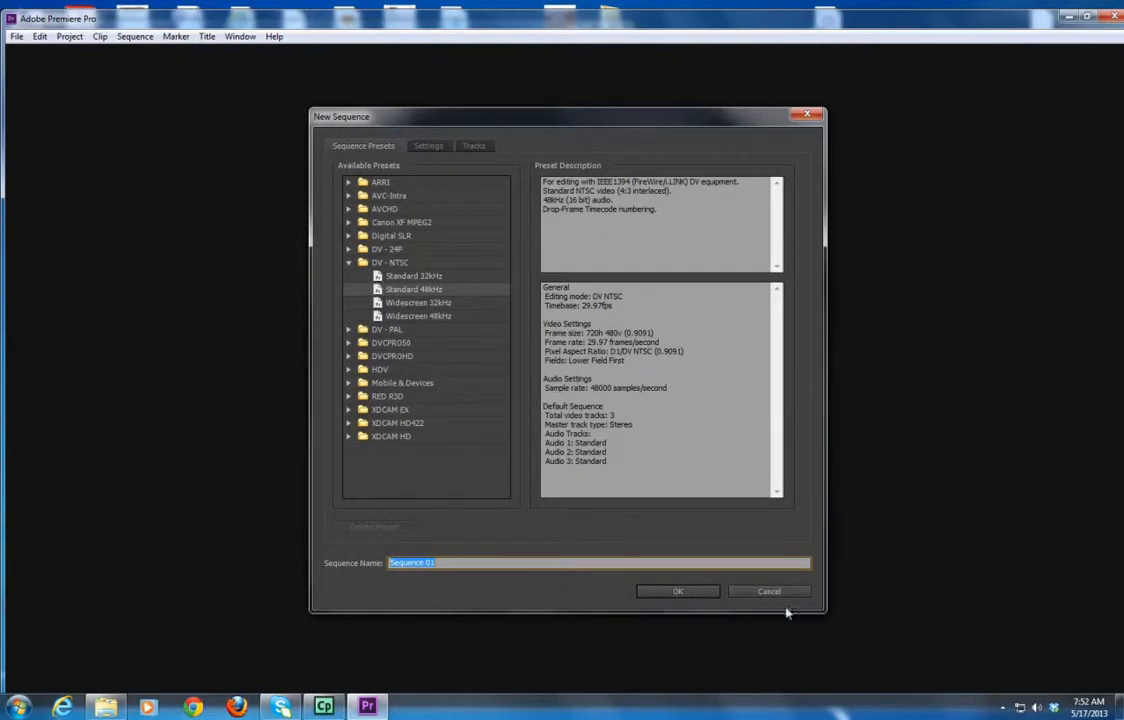
pyautogui.click(750, 594)
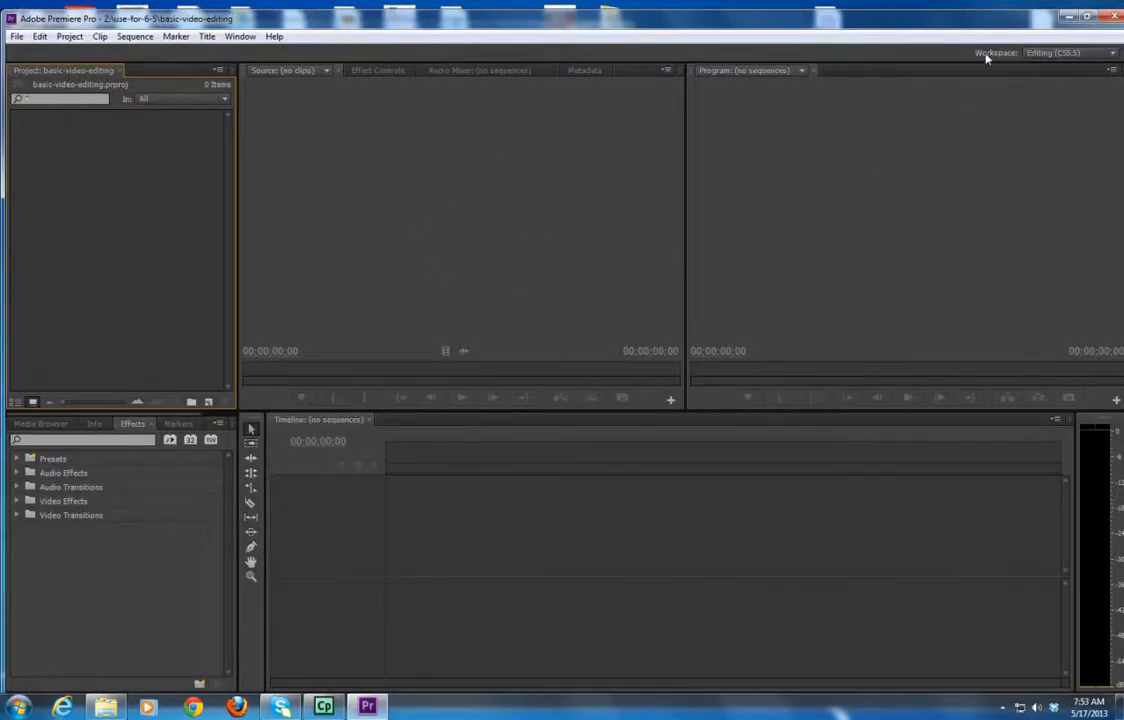
pyautogui.click(1053, 52)
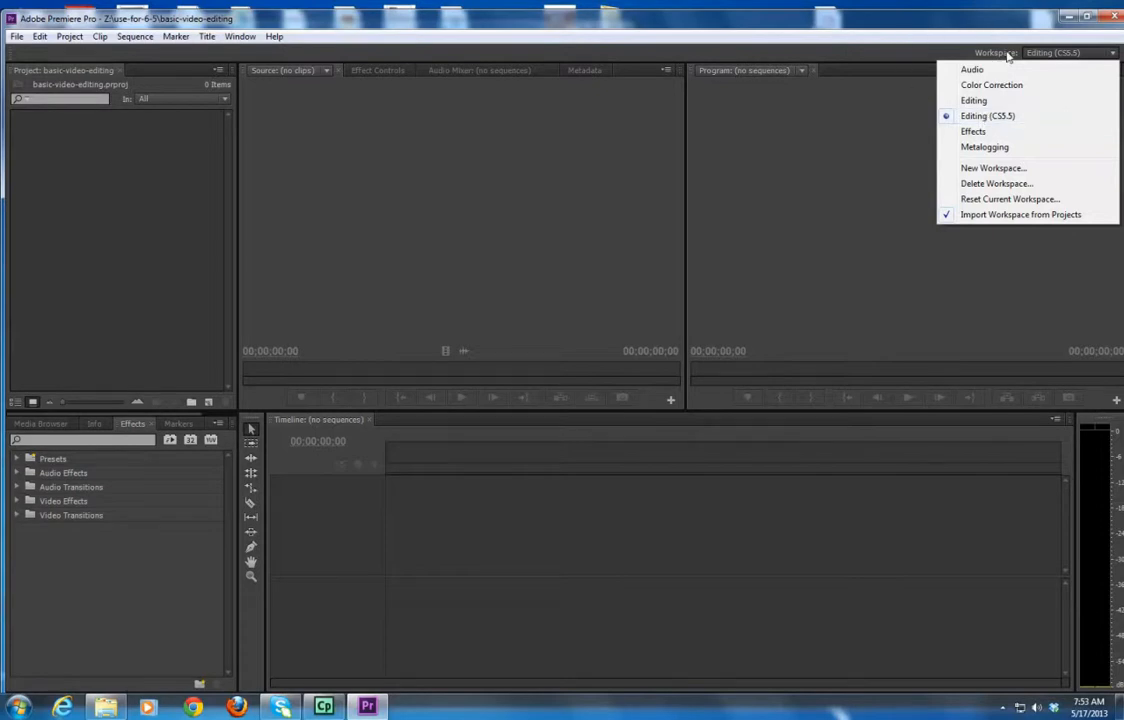
pyautogui.click(866, 28)
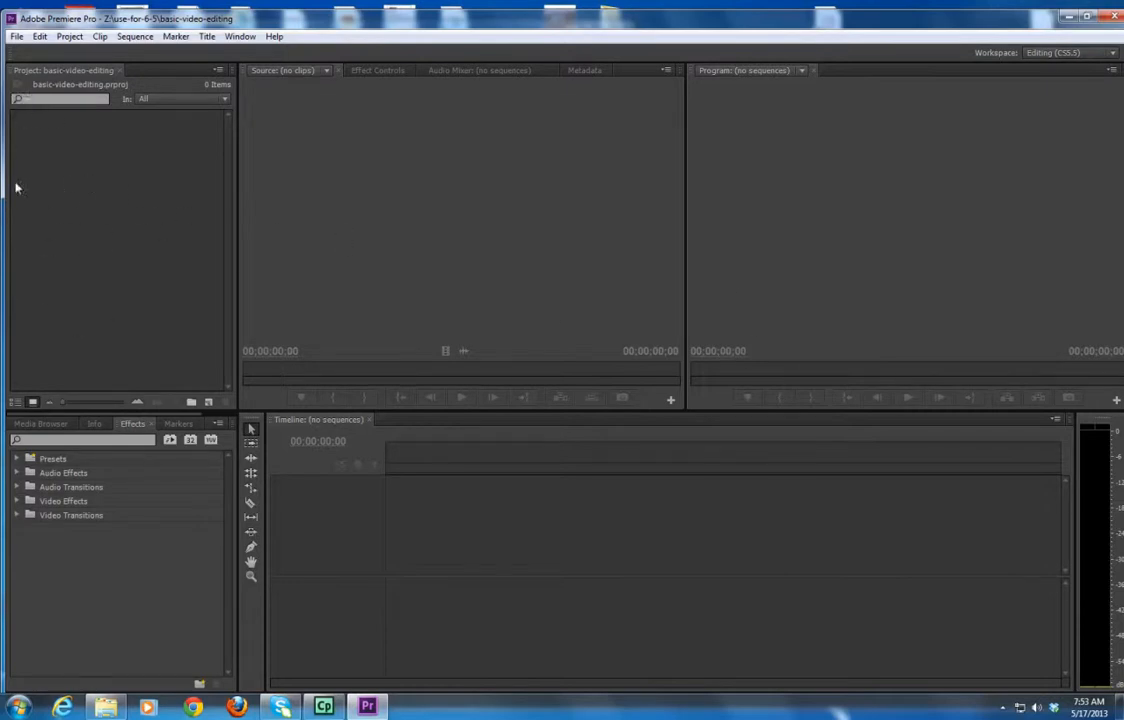
# Import all clips from the movie clips folder under Outbox (Y:) > PAAVCT > Video-Editing-Premiere into the project.
pyautogui.doubleClick(116, 199)
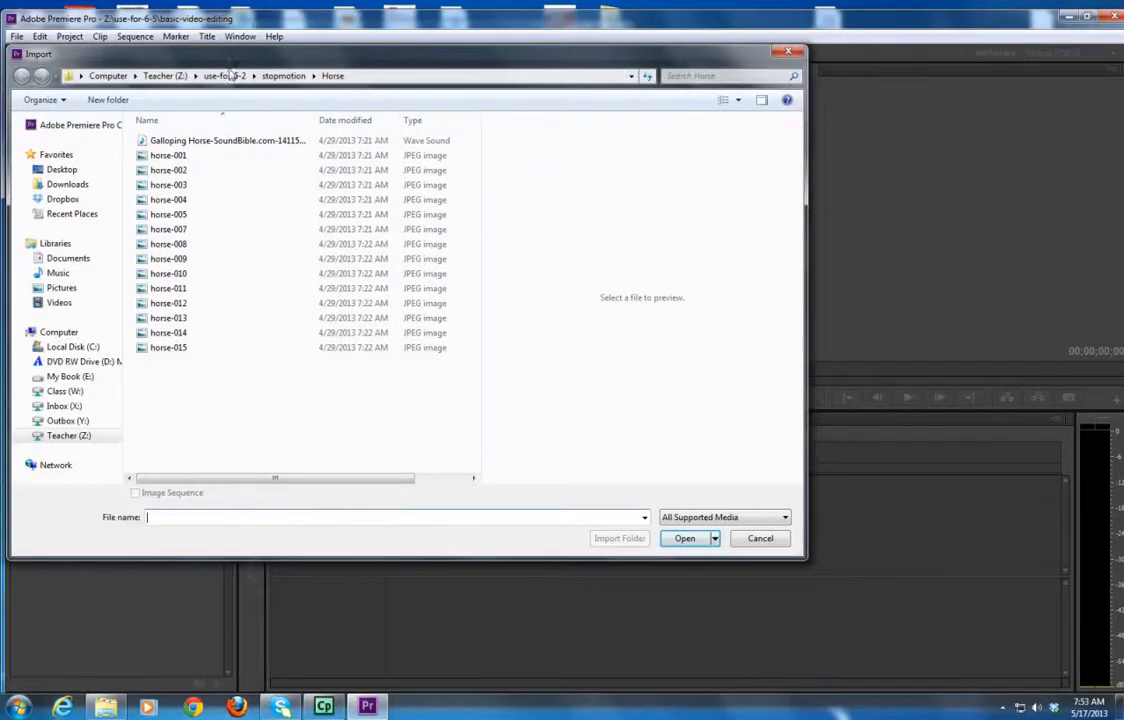
pyautogui.click(224, 77)
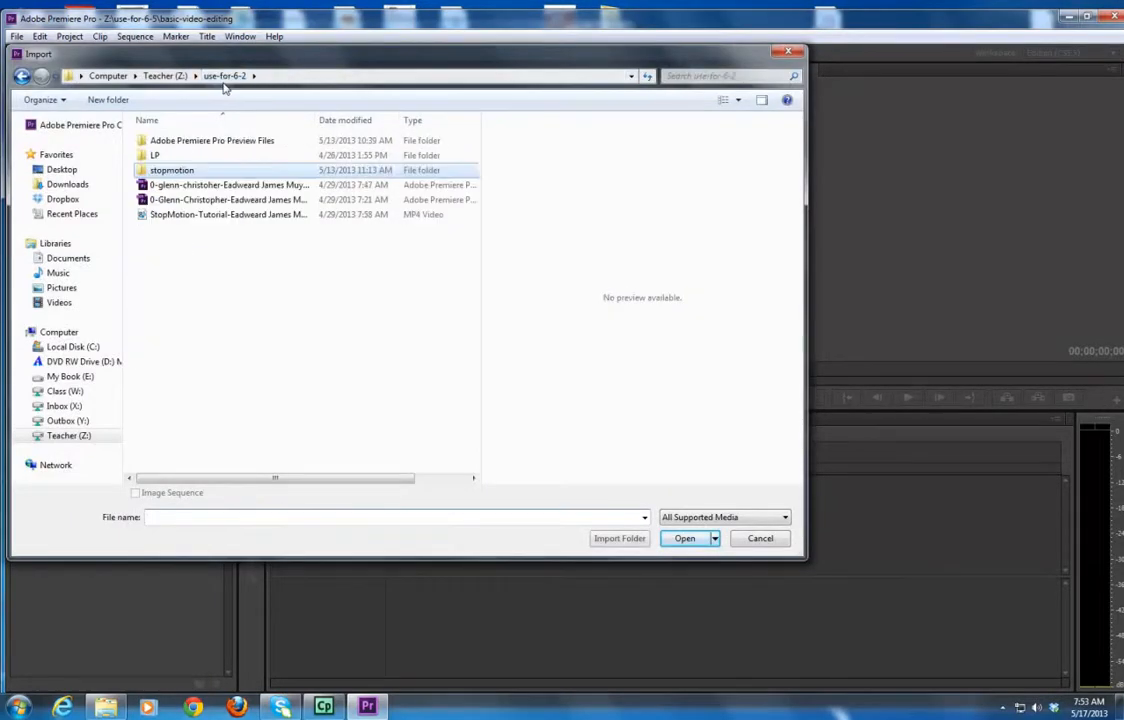
pyautogui.click(167, 80)
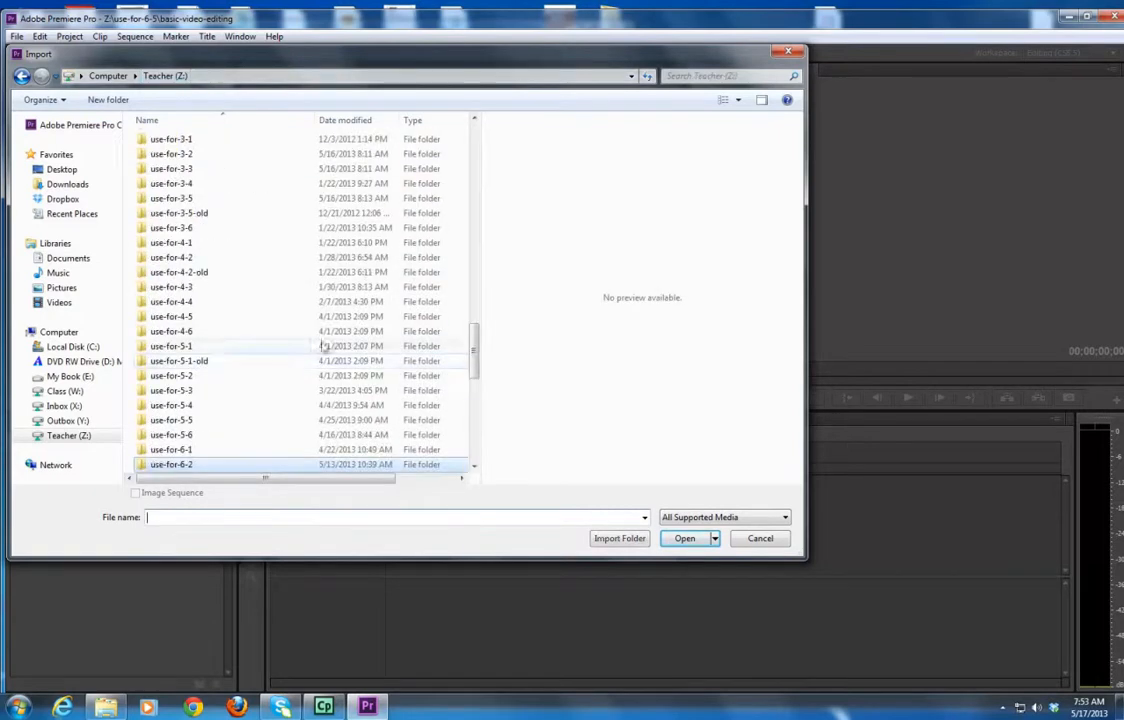
pyautogui.moveTo(473, 357); pyautogui.dragTo(471, 390)
pyautogui.scroll(-2, 276, 271)
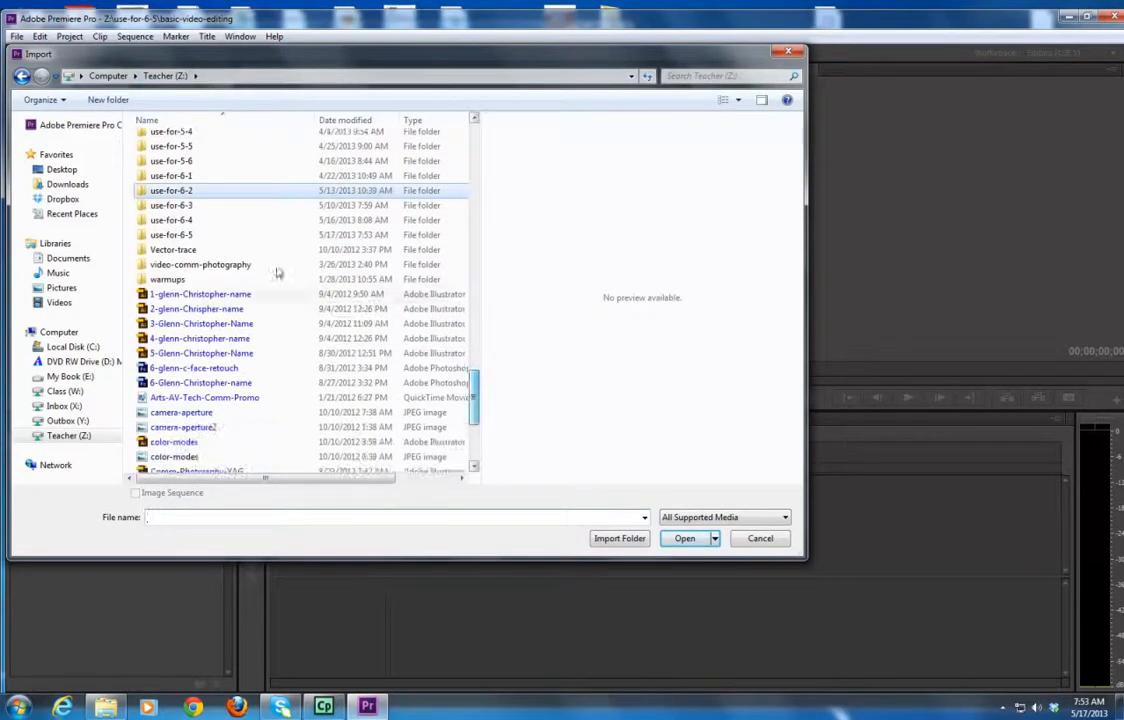
pyautogui.doubleClick(215, 233)
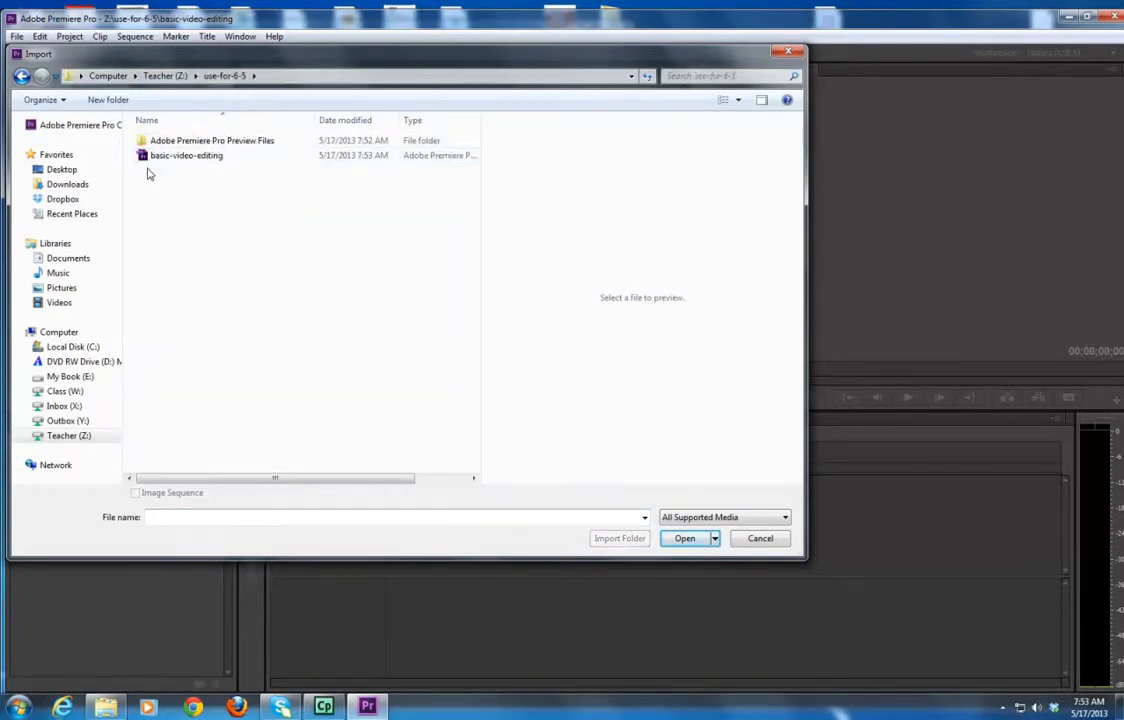
pyautogui.click(108, 75)
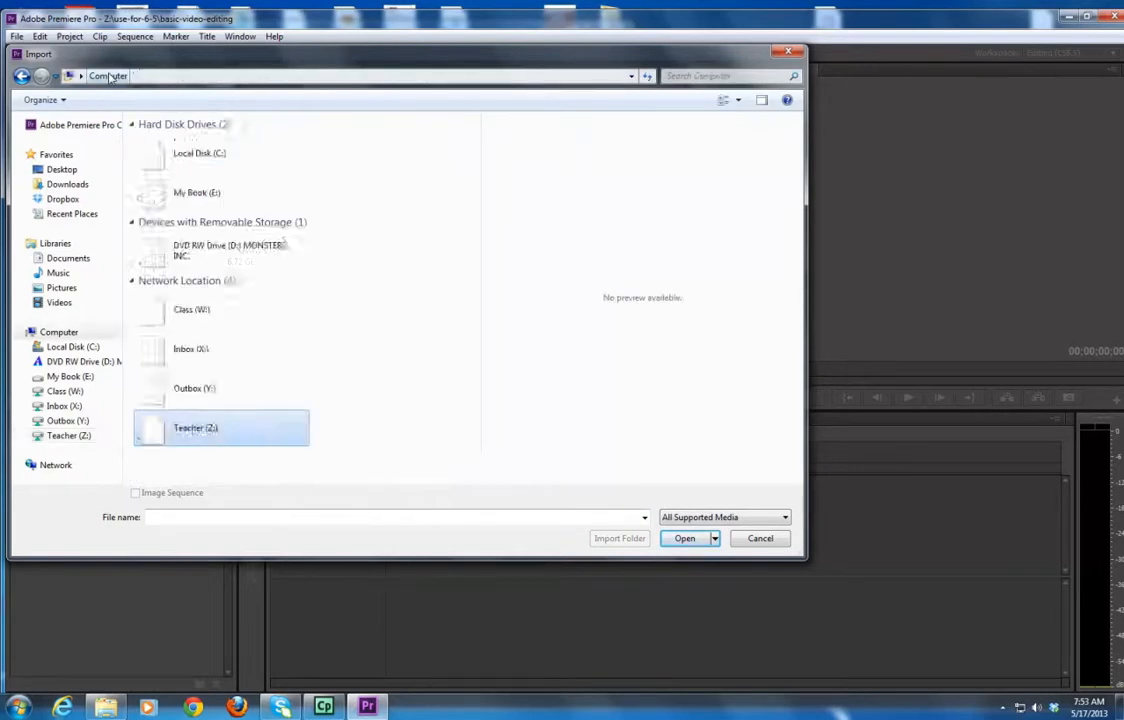
pyautogui.doubleClick(190, 378)
pyautogui.doubleClick(160, 172)
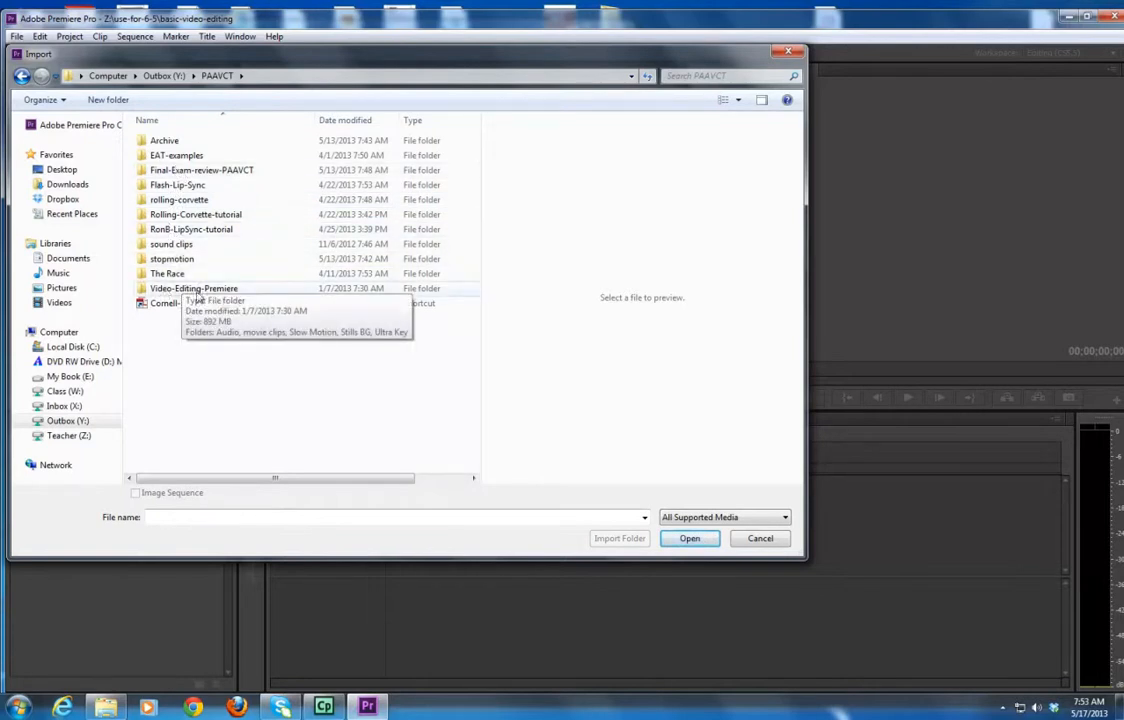
pyautogui.doubleClick(165, 289)
pyautogui.doubleClick(171, 156)
pyautogui.moveTo(256, 288); pyautogui.dragTo(138, 136)
pyautogui.click(677, 543)
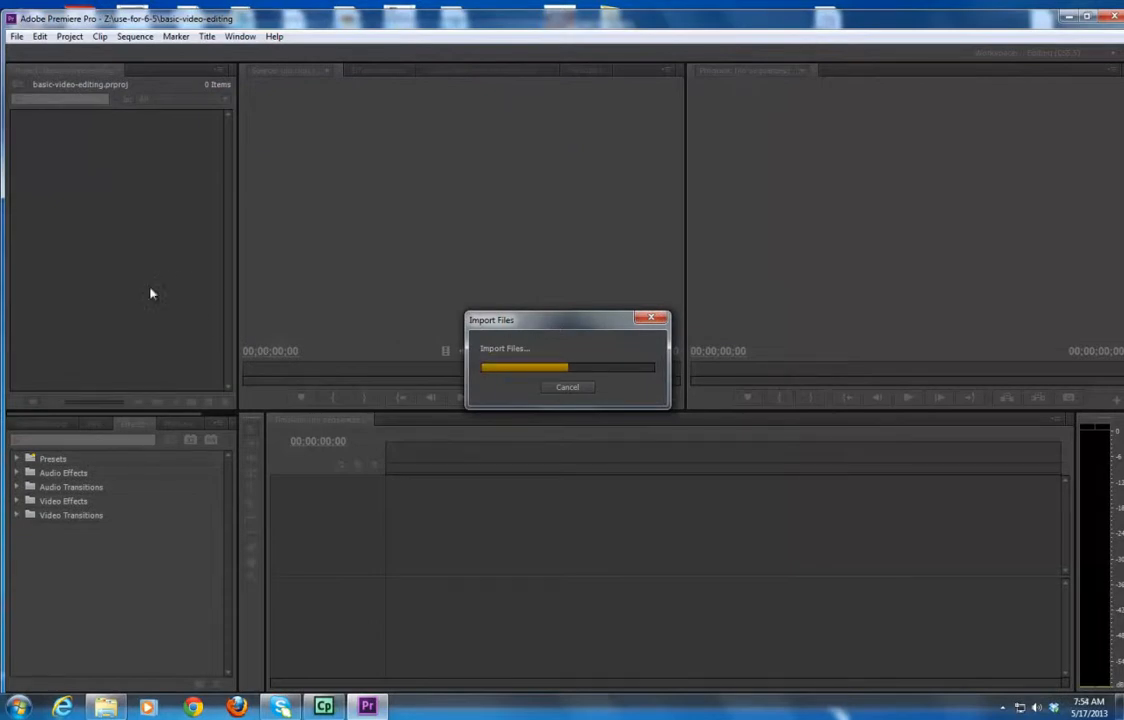
pyautogui.click(17, 37)
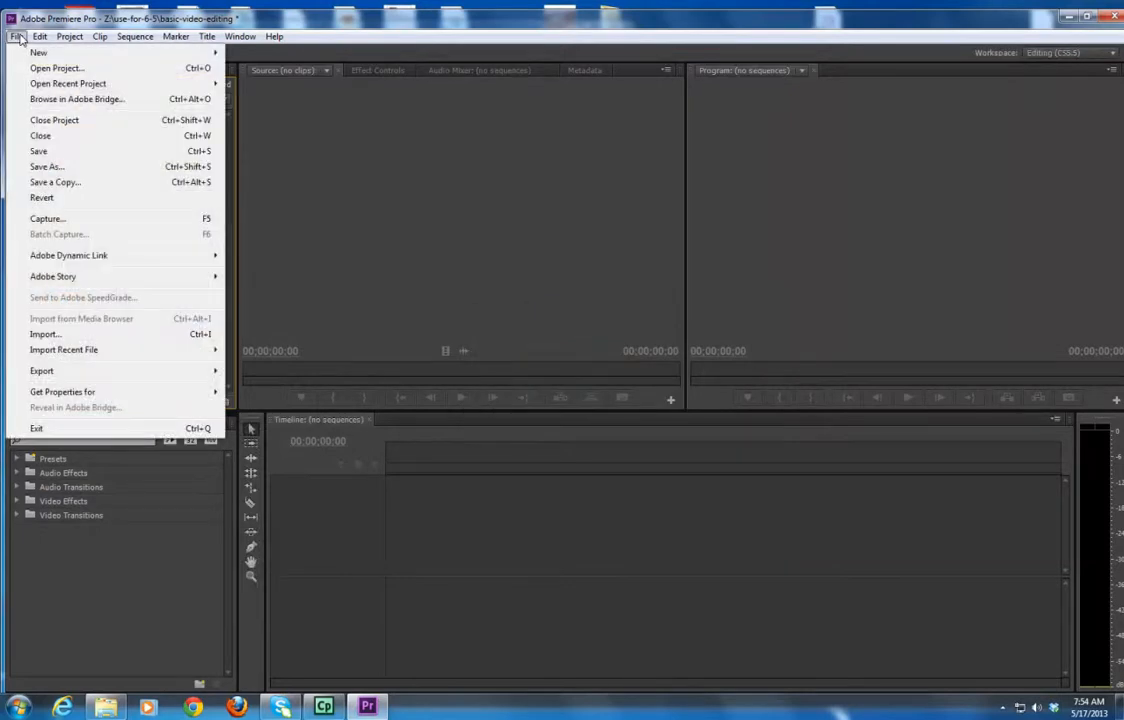
pyautogui.click(288, 270)
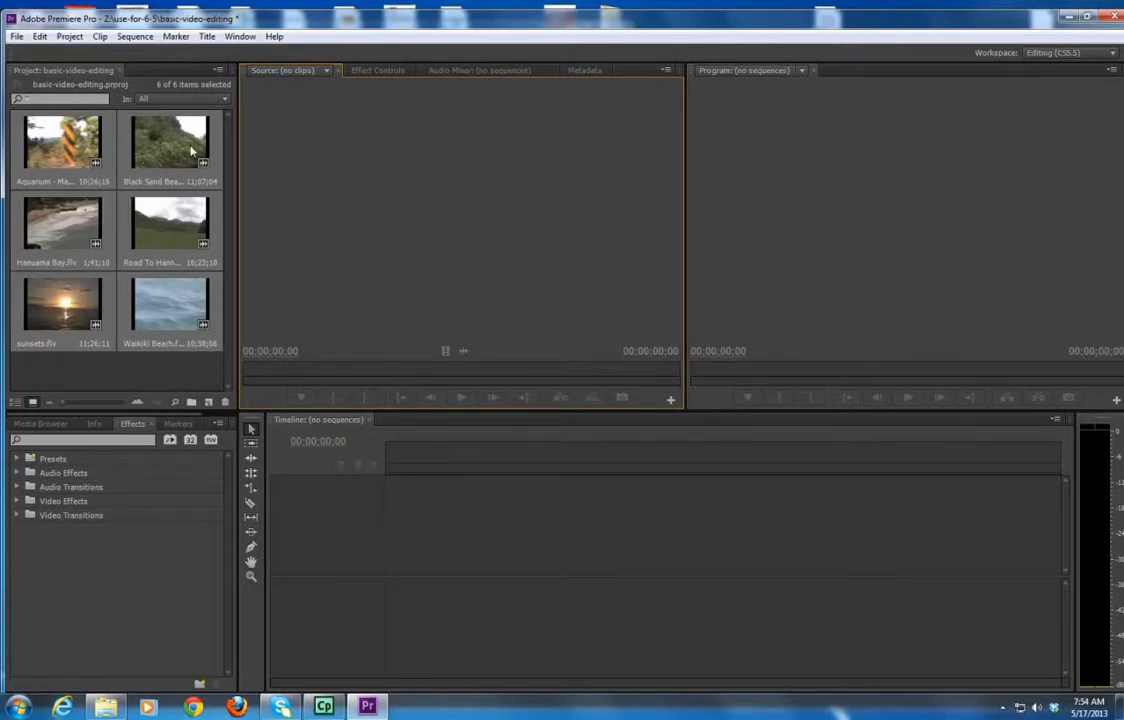
# Create a new sequence from the Aquarium - Maui.flv clip.
pyautogui.click(58, 145)
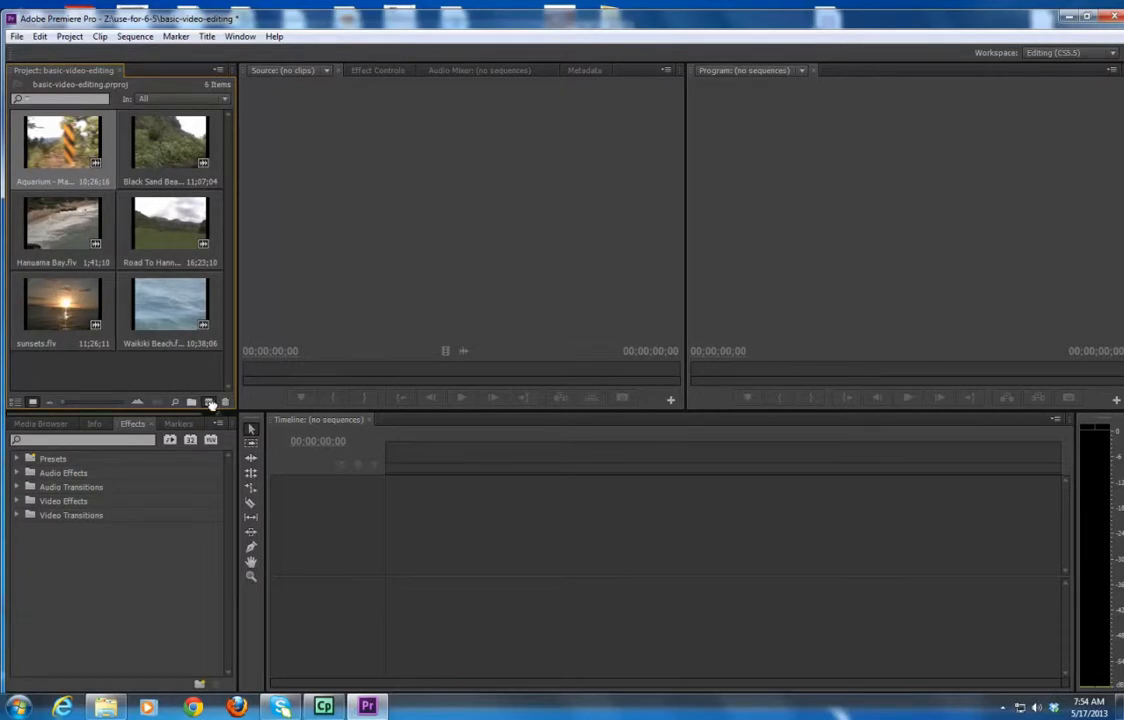
pyautogui.moveTo(208, 400)
pyautogui.mouseDown()
pyautogui.moveTo(280, 420)
pyautogui.moveTo(208, 402)
pyautogui.mouseUp()
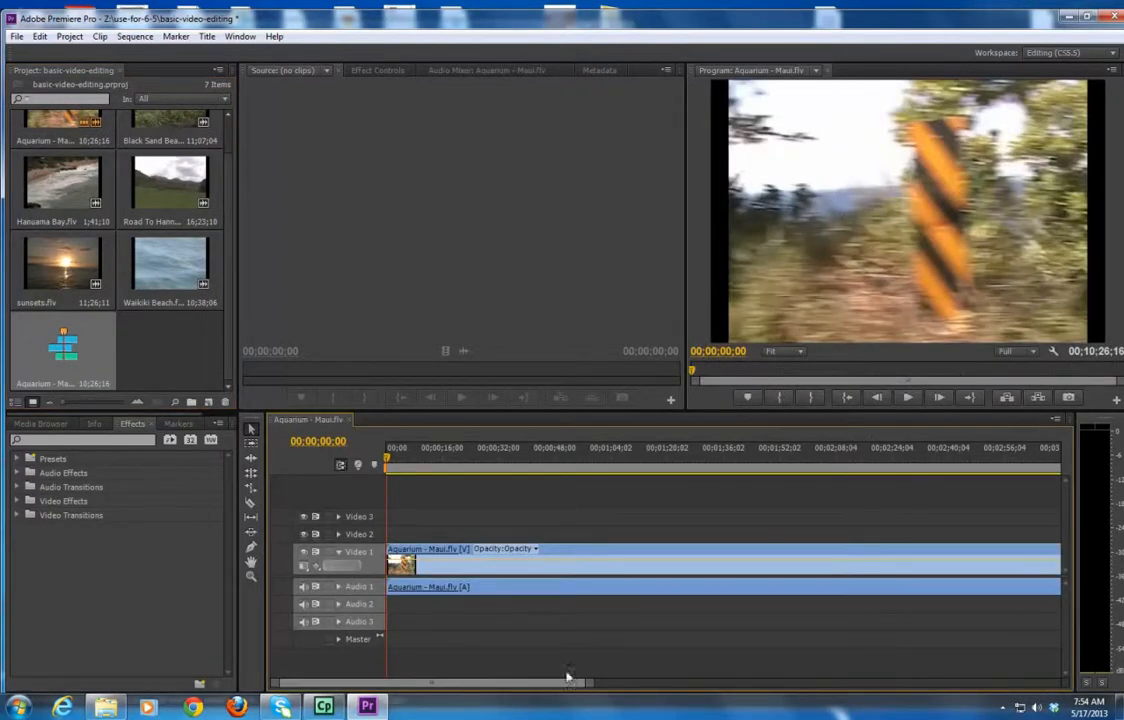
# Trim the end of the Aquarium - Maui.flv clip to about 4 minutes 21 seconds.
pyautogui.moveTo(590, 683); pyautogui.dragTo(1032, 688)
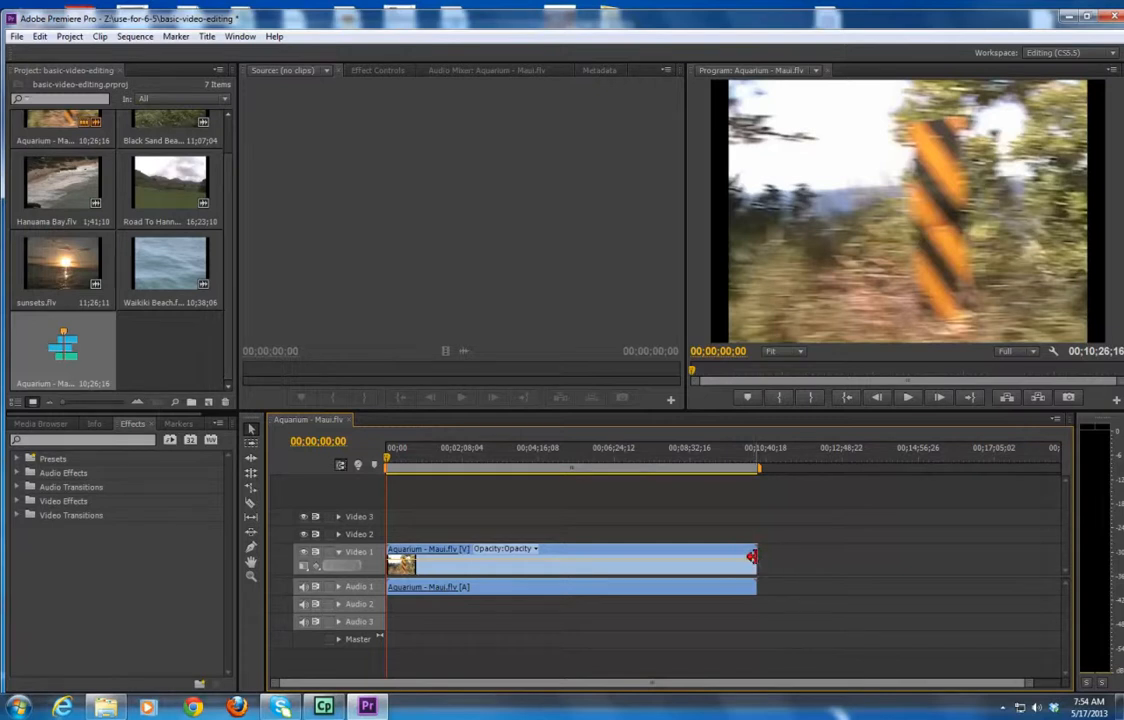
pyautogui.moveTo(751, 556); pyautogui.dragTo(537, 563)
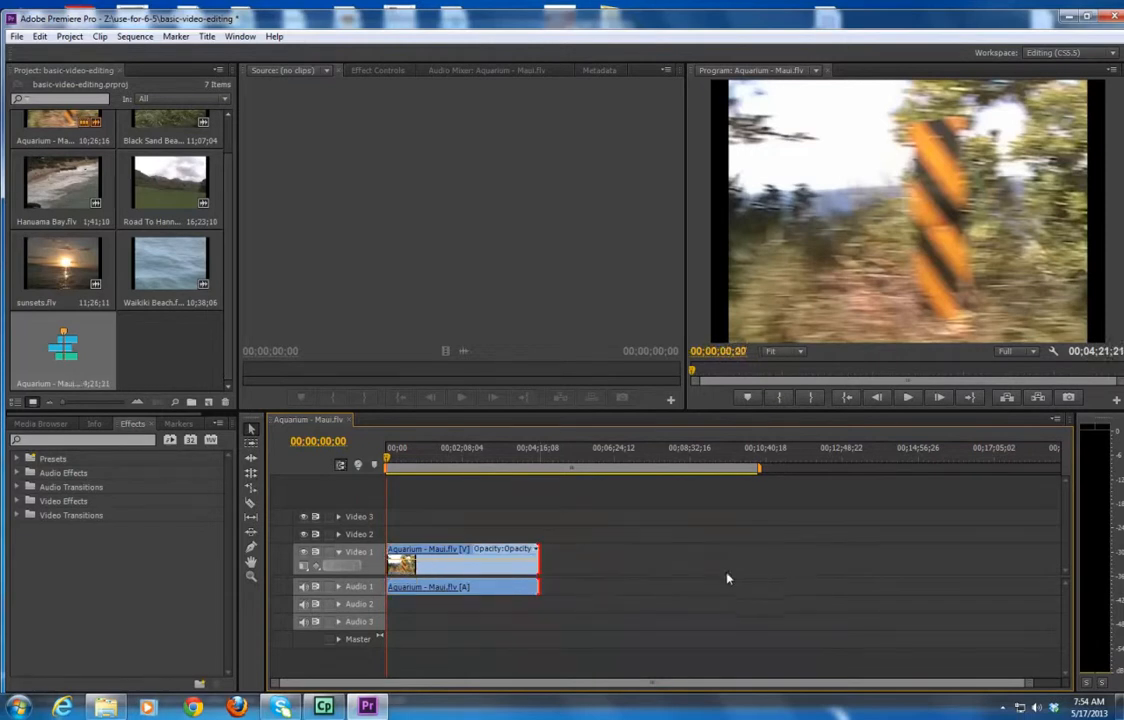
# Place the Black Sand Beach.flv clip on the timeline right after the Aquarium - Maui clip.
pyautogui.scroll(1, 190, 201)
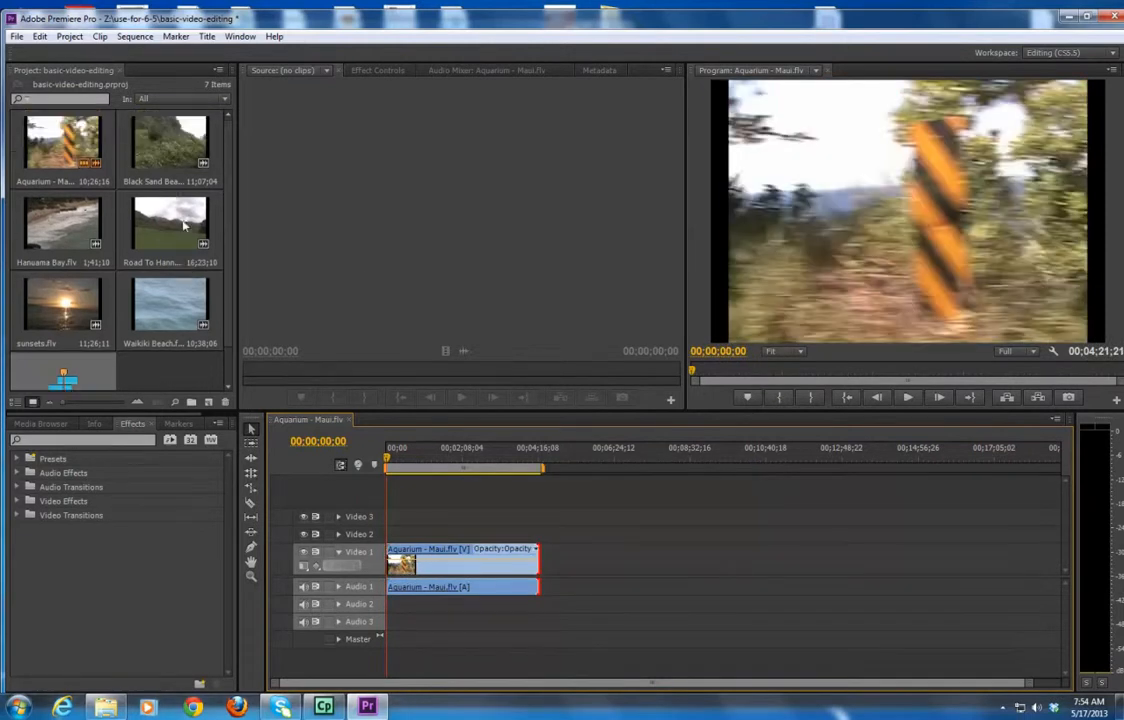
pyautogui.moveTo(157, 140); pyautogui.dragTo(542, 555)
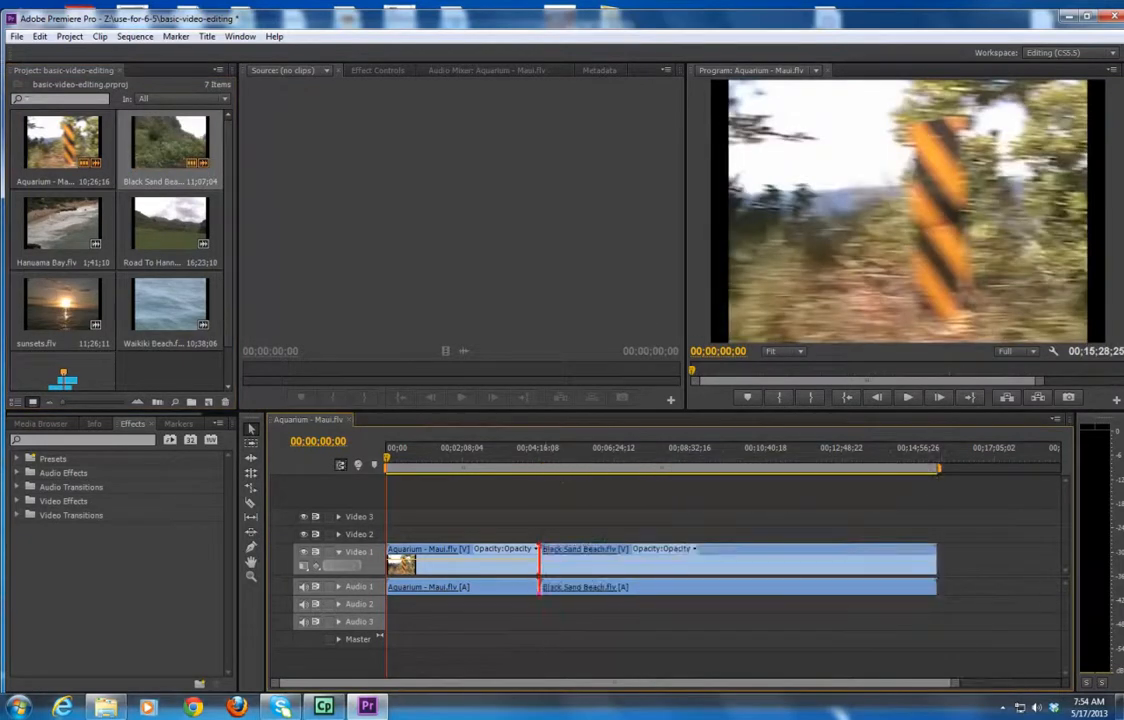
# Trim the start of the Black Sand Beach.flv clip and slide it back against the Aquarium - Maui clip.
pyautogui.moveTo(815, 555); pyautogui.dragTo(904, 555)
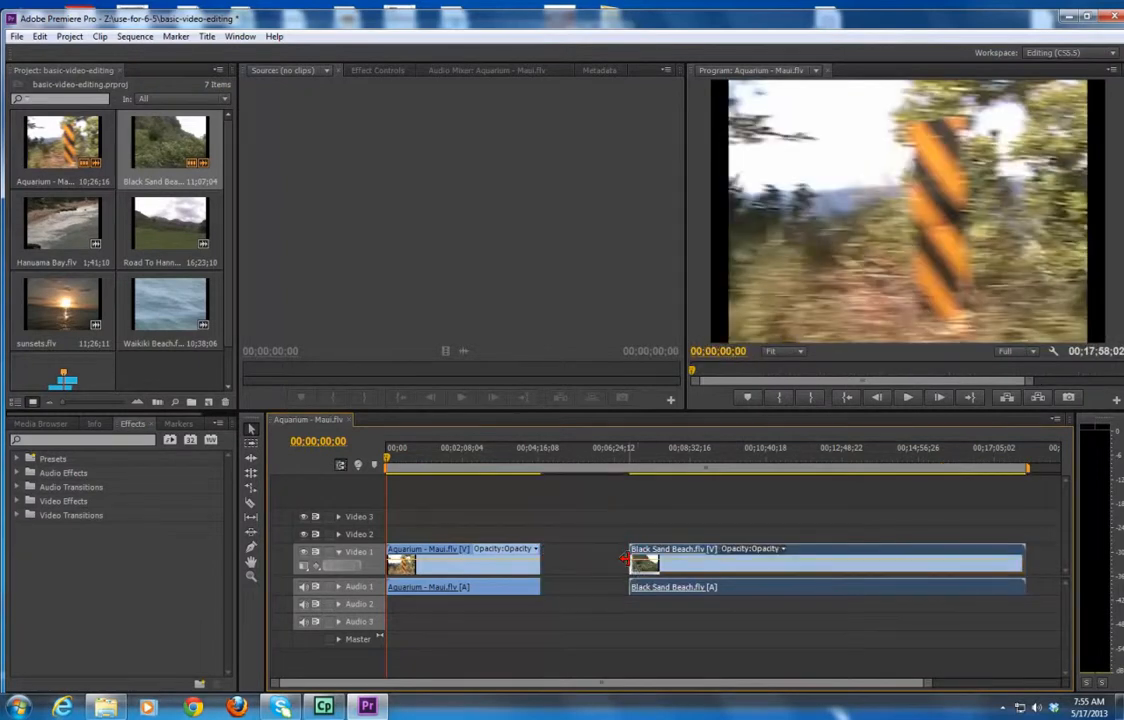
pyautogui.moveTo(627, 558); pyautogui.dragTo(710, 569)
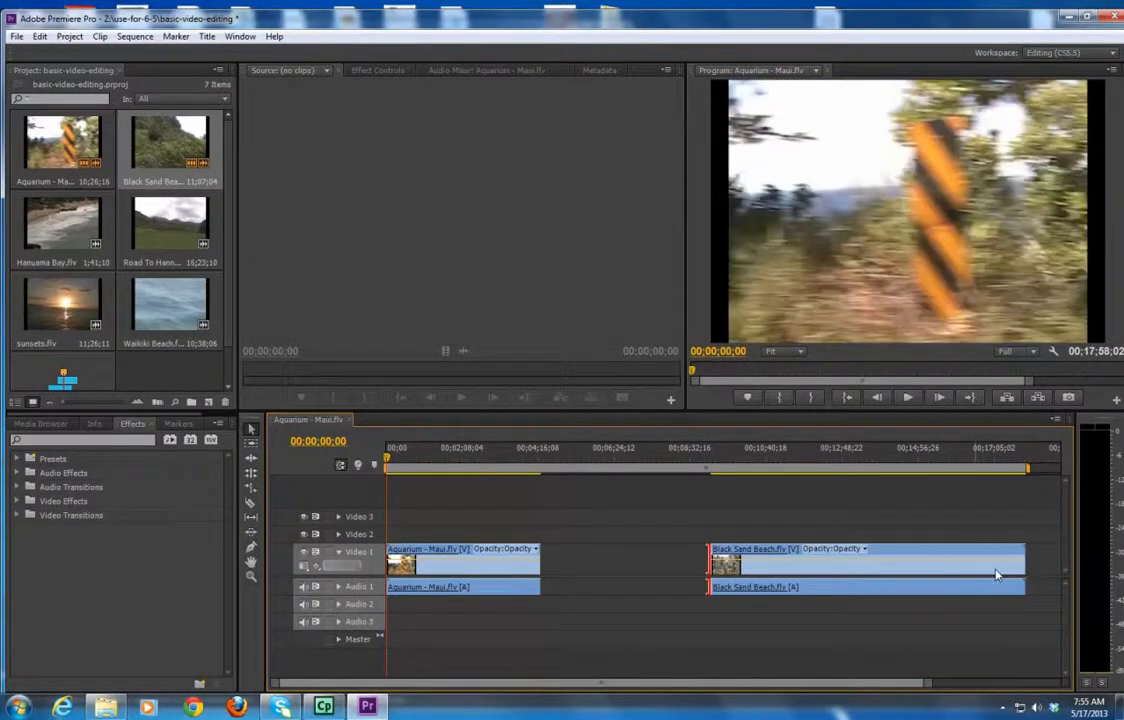
pyautogui.moveTo(941, 554); pyautogui.dragTo(773, 551)
# Add the Hanuama Bay.flv clip to the timeline after the Black Sand Beach clip.
pyautogui.moveTo(173, 229); pyautogui.dragTo(1019, 650)
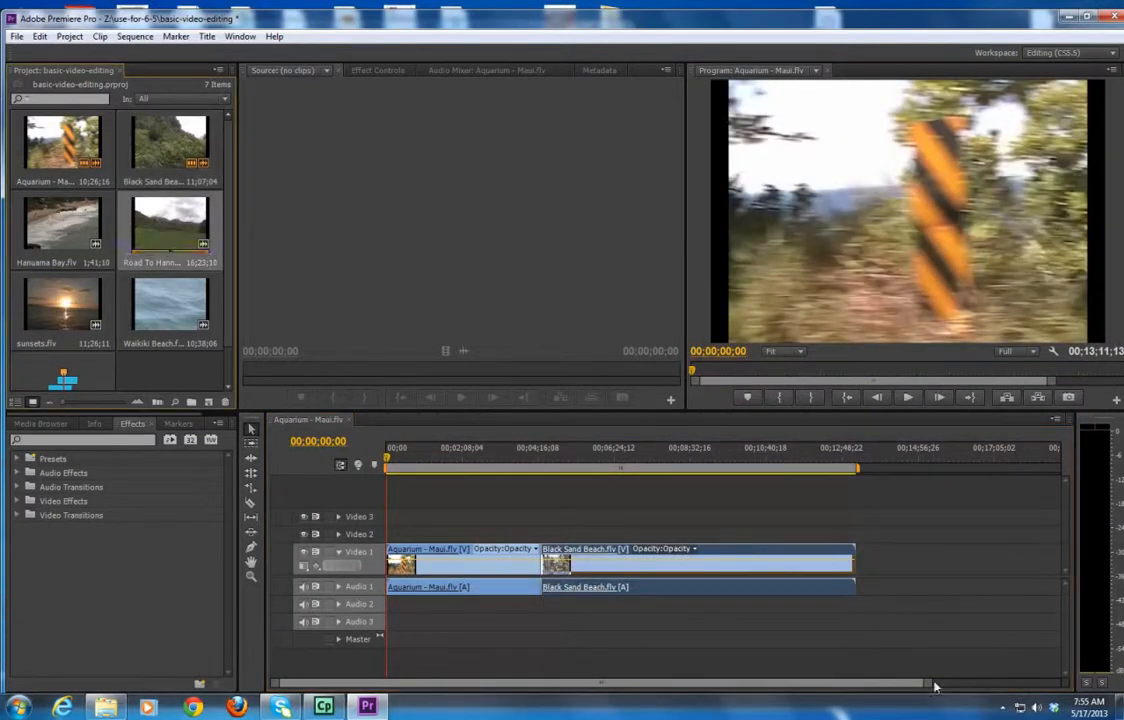
pyautogui.moveTo(930, 683); pyautogui.dragTo(1093, 712)
pyautogui.moveTo(958, 688); pyautogui.dragTo(1022, 684)
pyautogui.moveTo(490, 375); pyautogui.dragTo(745, 565)
# Open Road To Hanna 2.flv in the source monitor and place it after the Hanuama Bay clip.
pyautogui.doubleClick(158, 228)
pyautogui.moveTo(164, 212); pyautogui.dragTo(834, 559)
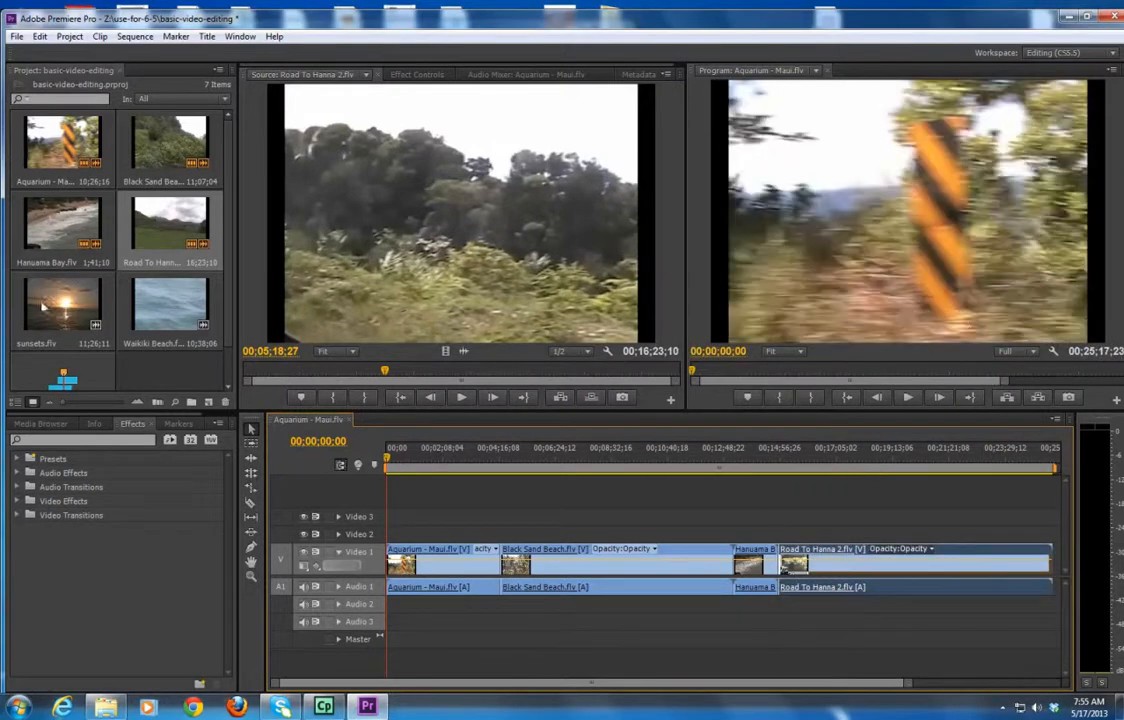
# Append the sunsets.flv clip to the end of the sequence.
pyautogui.moveTo(57, 302); pyautogui.dragTo(1058, 566)
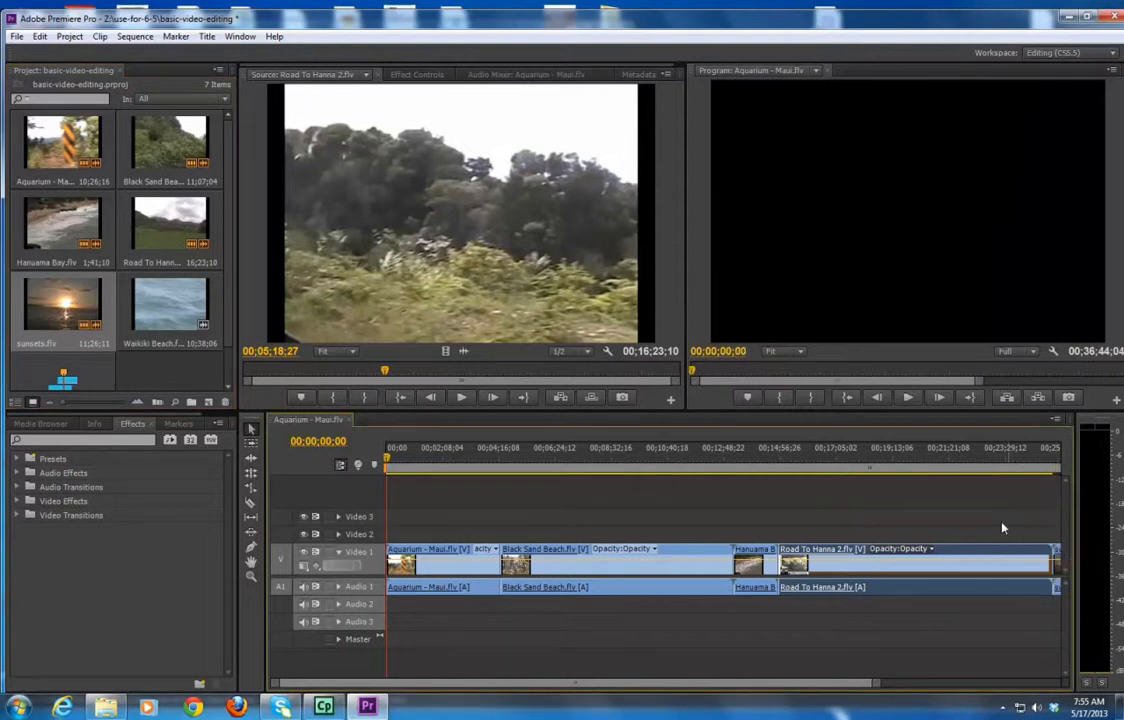
pyautogui.moveTo(875, 683); pyautogui.dragTo(1003, 692)
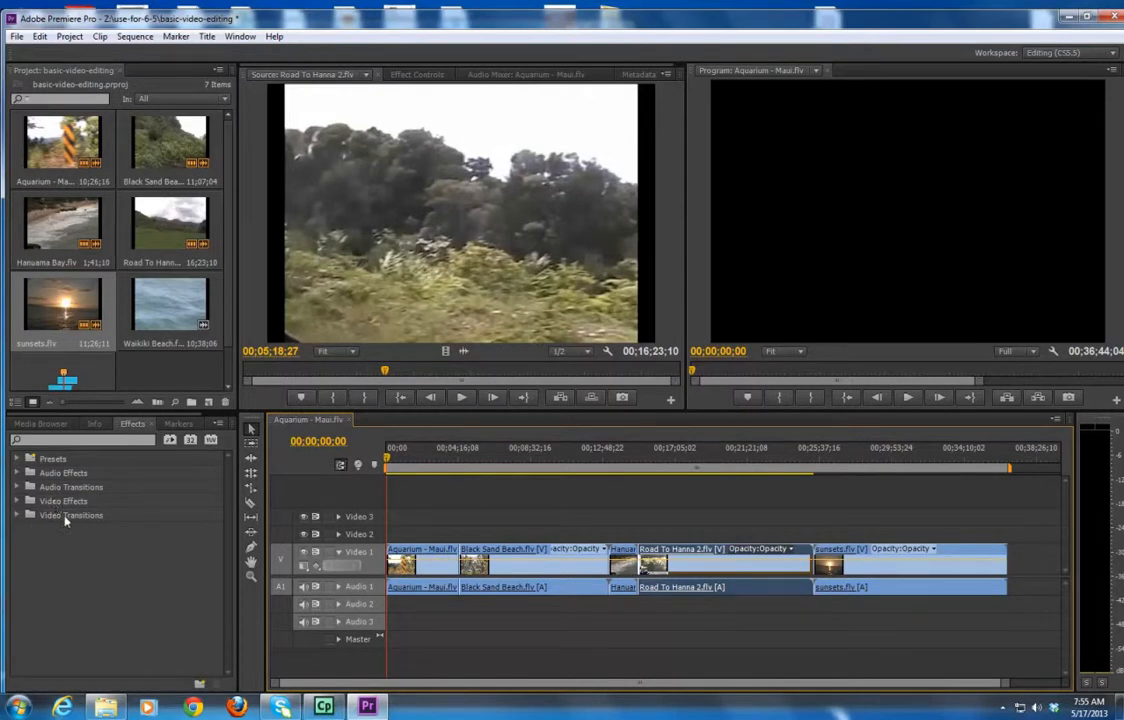
# Apply a Cross Dissolve transition at the cut between the Aquarium - Maui and Black Sand Beach clips and preview it.
pyautogui.click(17, 514)
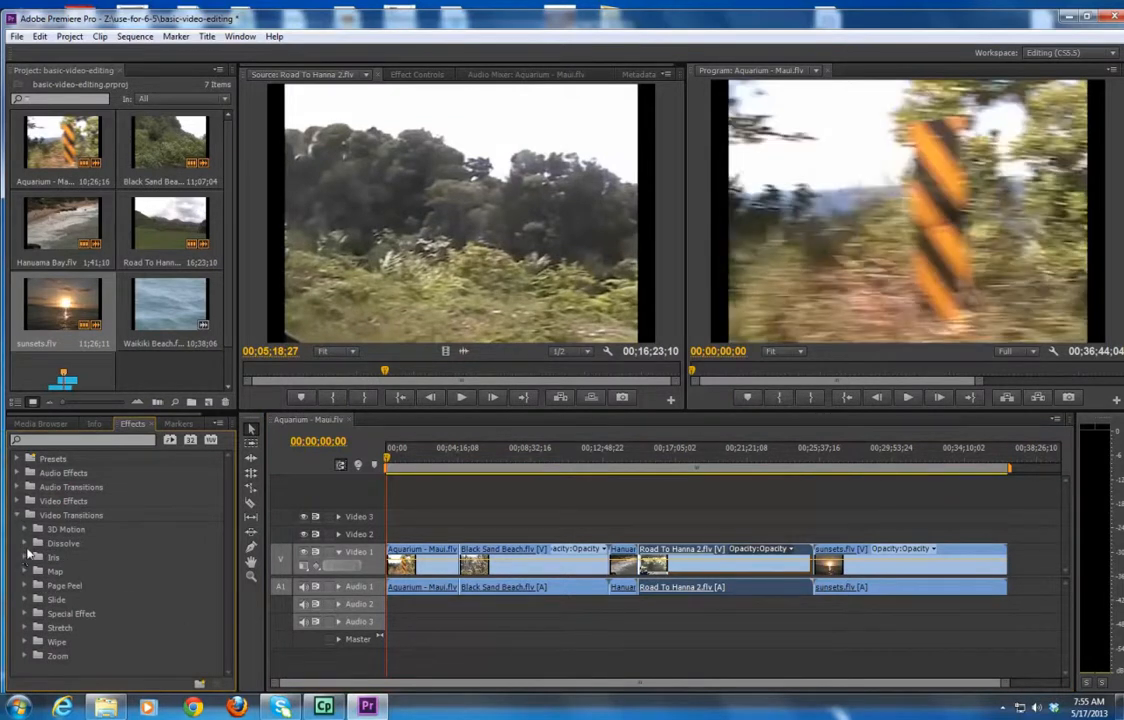
pyautogui.click(24, 543)
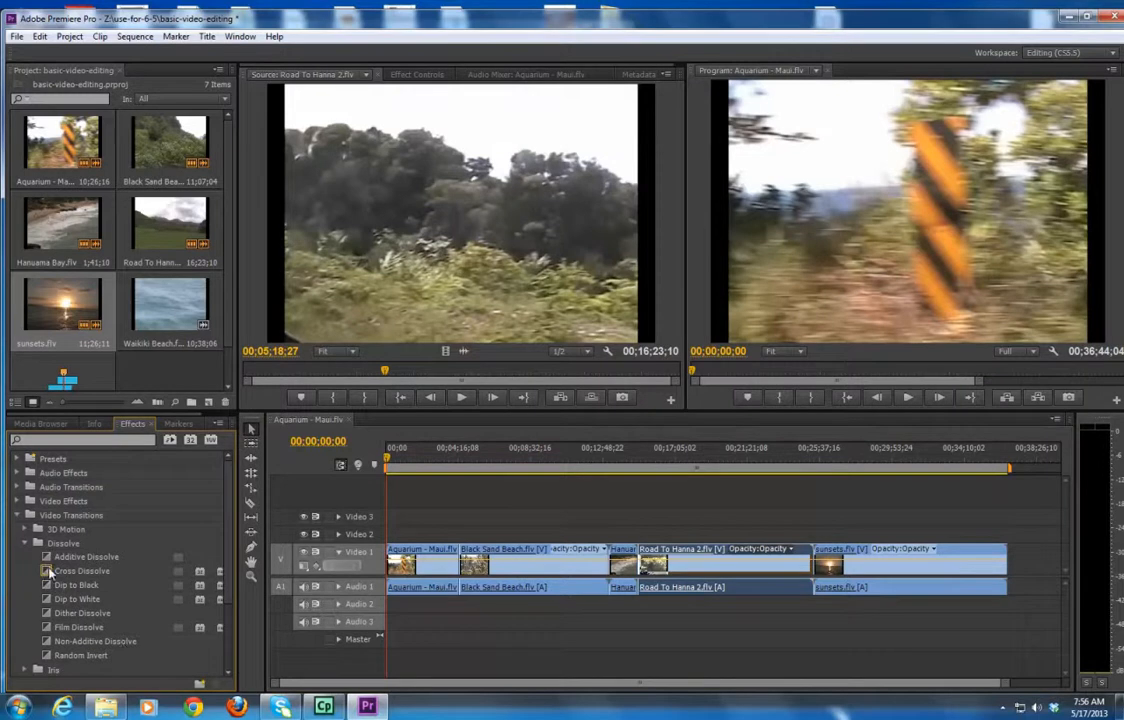
pyautogui.click(48, 568)
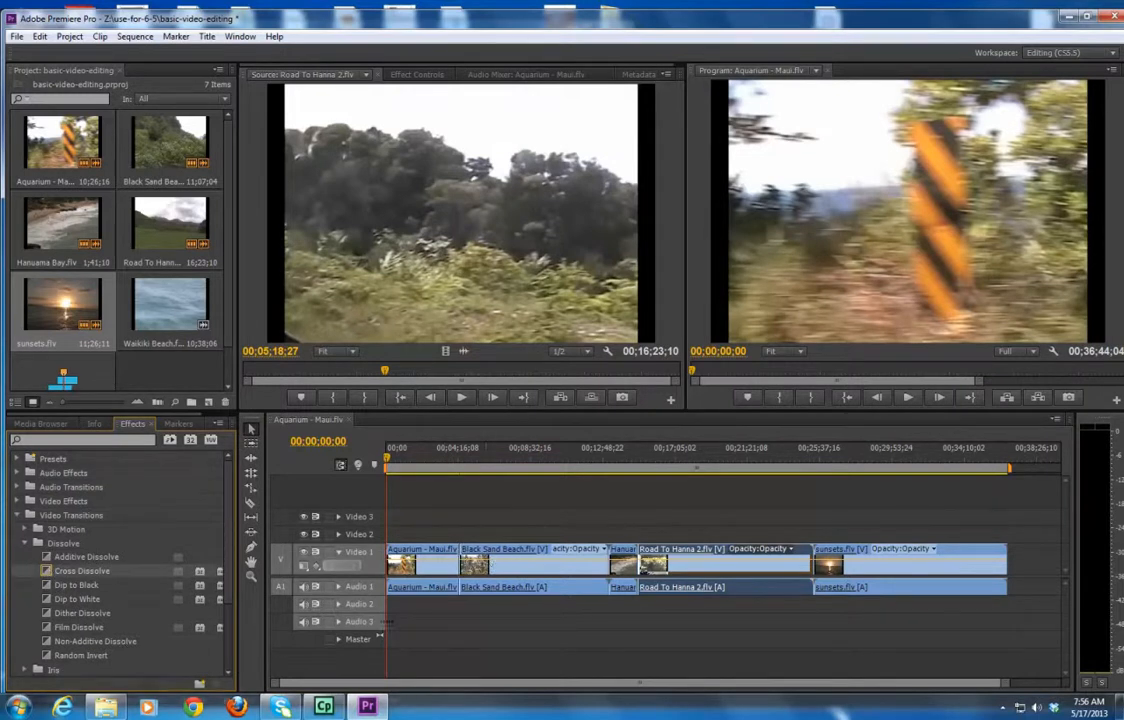
pyautogui.moveTo(999, 681); pyautogui.dragTo(816, 693)
pyautogui.moveTo(439, 680); pyautogui.dragTo(485, 689)
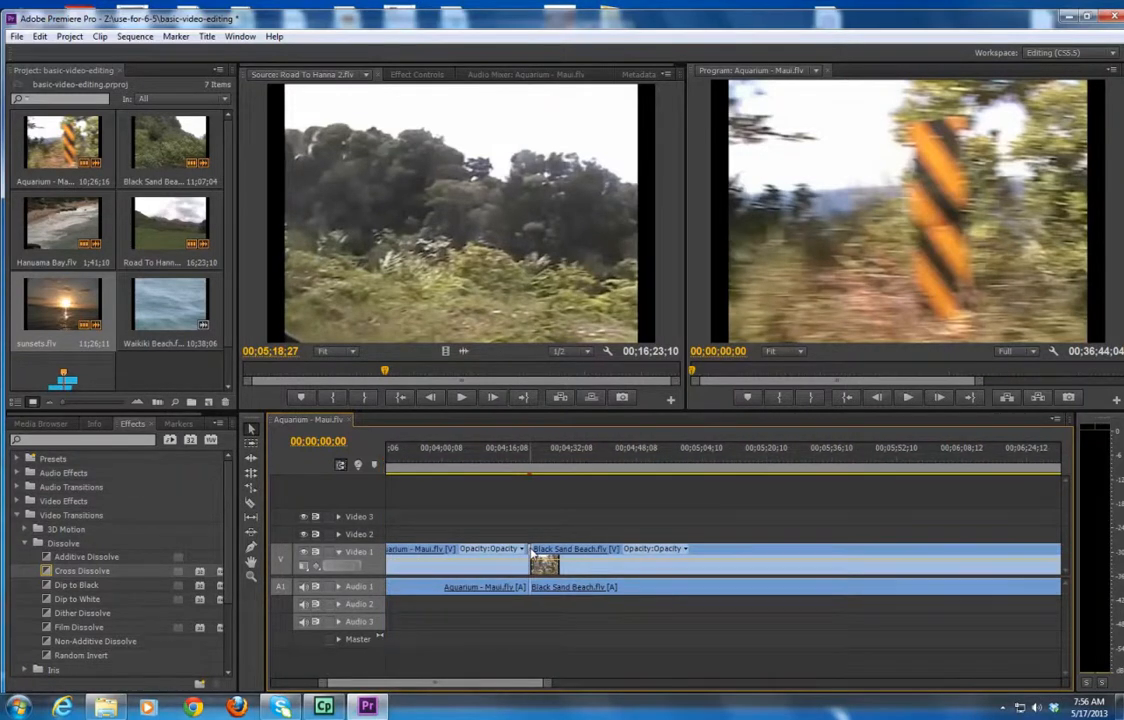
pyautogui.moveTo(546, 688); pyautogui.dragTo(425, 690)
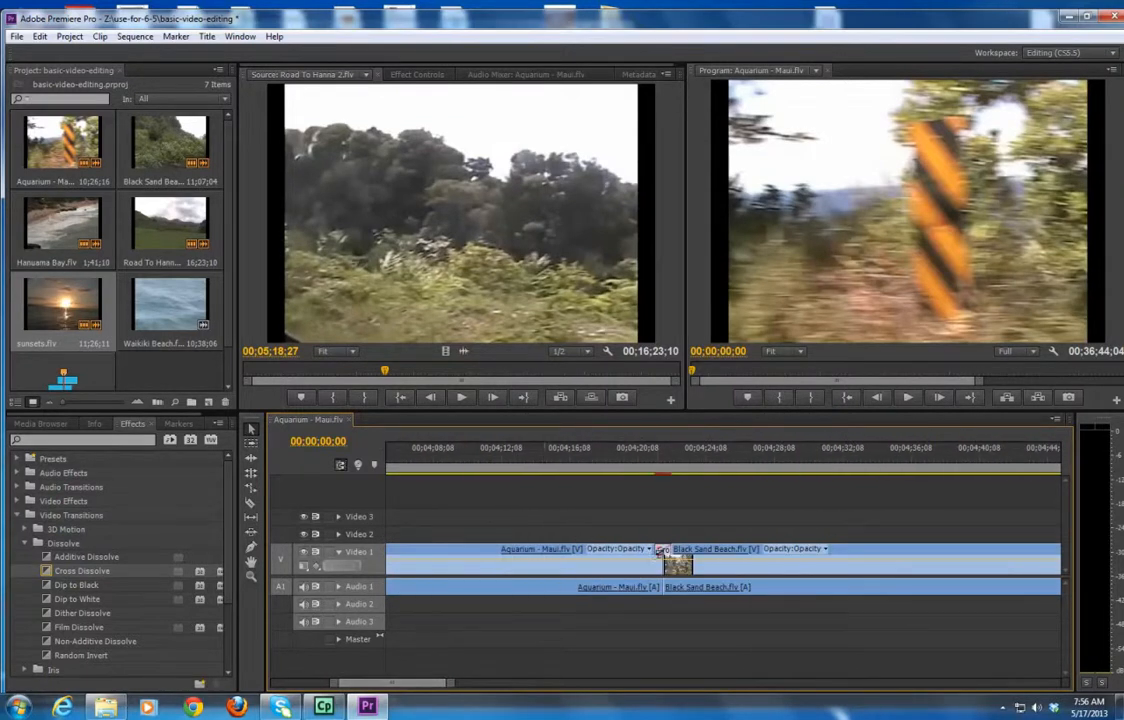
pyautogui.moveTo(654, 550); pyautogui.dragTo(620, 553)
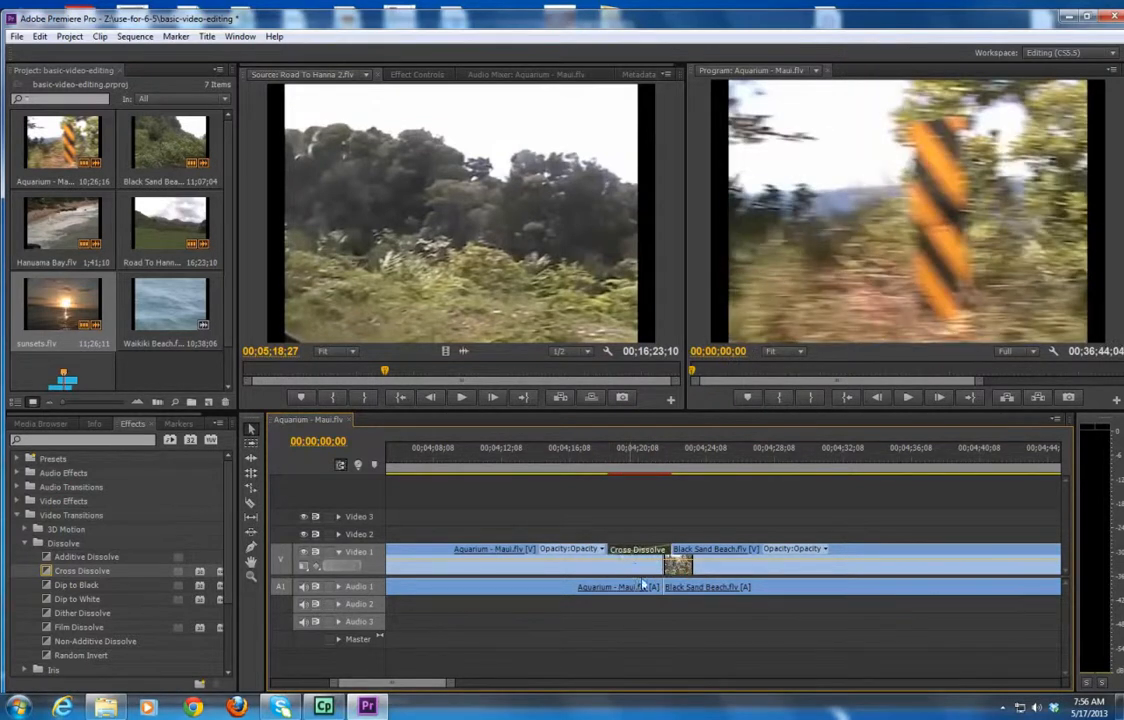
pyautogui.click(607, 455)
pyautogui.moveTo(607, 456)
pyautogui.mouseDown()
pyautogui.moveTo(595, 456)
pyautogui.moveTo(690, 463)
pyautogui.moveTo(592, 459)
pyautogui.mouseUp()
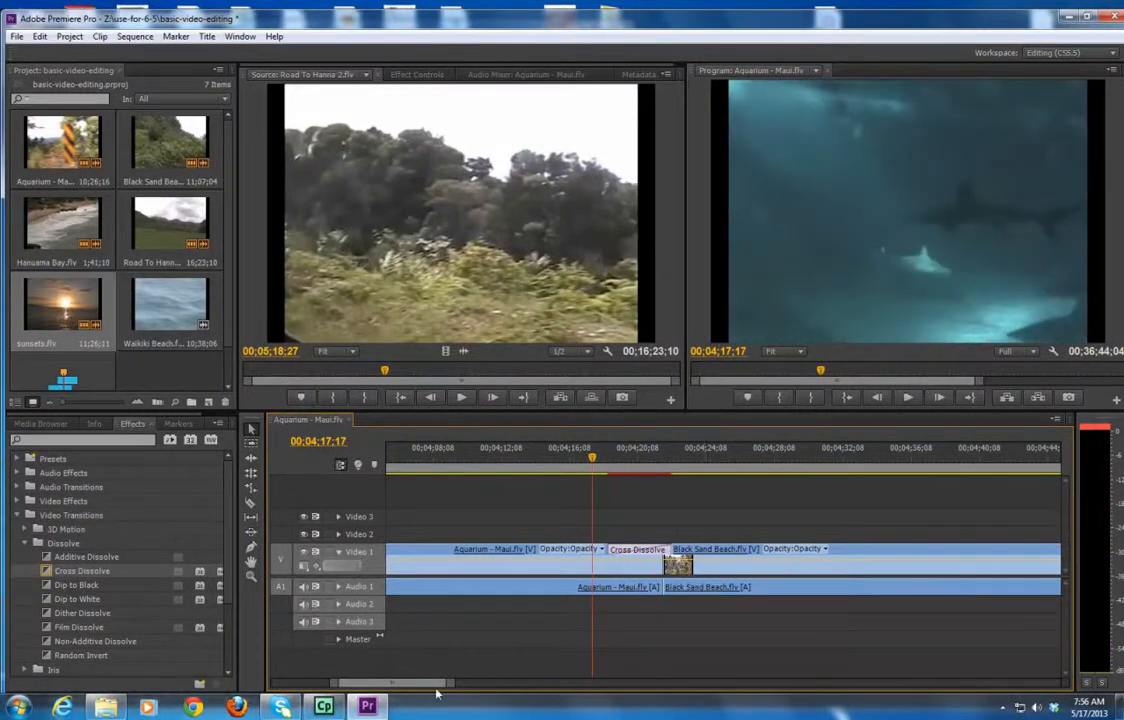
# Apply the 3D Motion Spin transition between the Black Sand Beach and Hanuama Bay clips and preview it.
pyautogui.moveTo(427, 684); pyautogui.dragTo(545, 703)
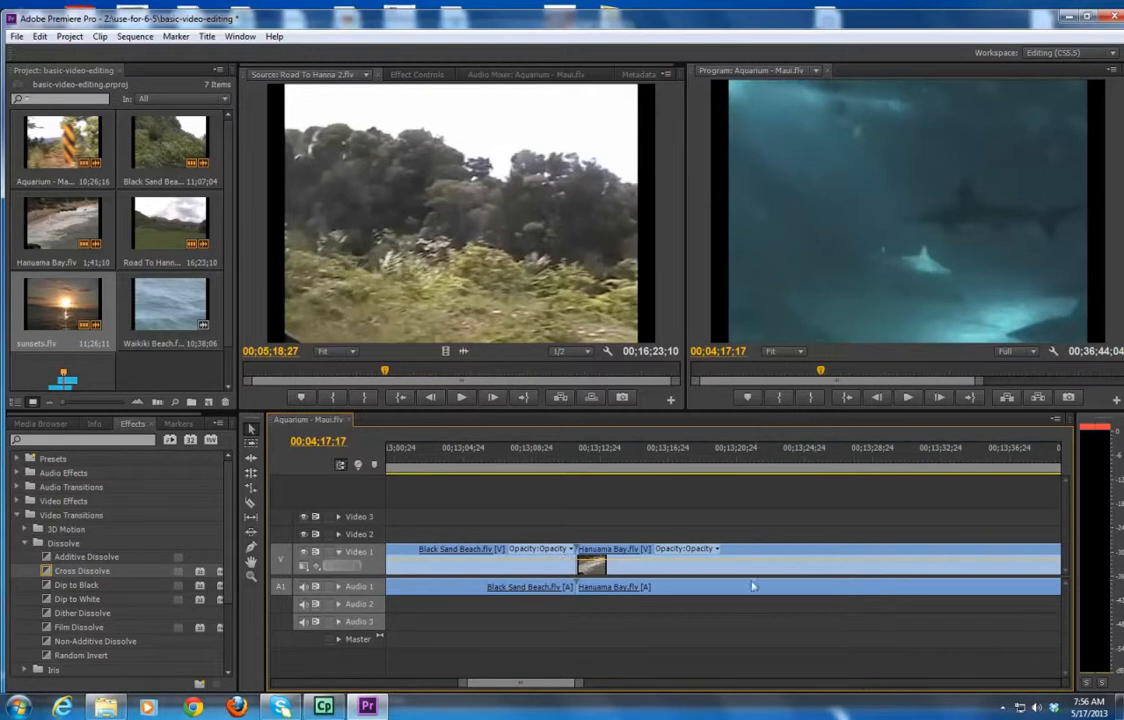
pyautogui.click(25, 530)
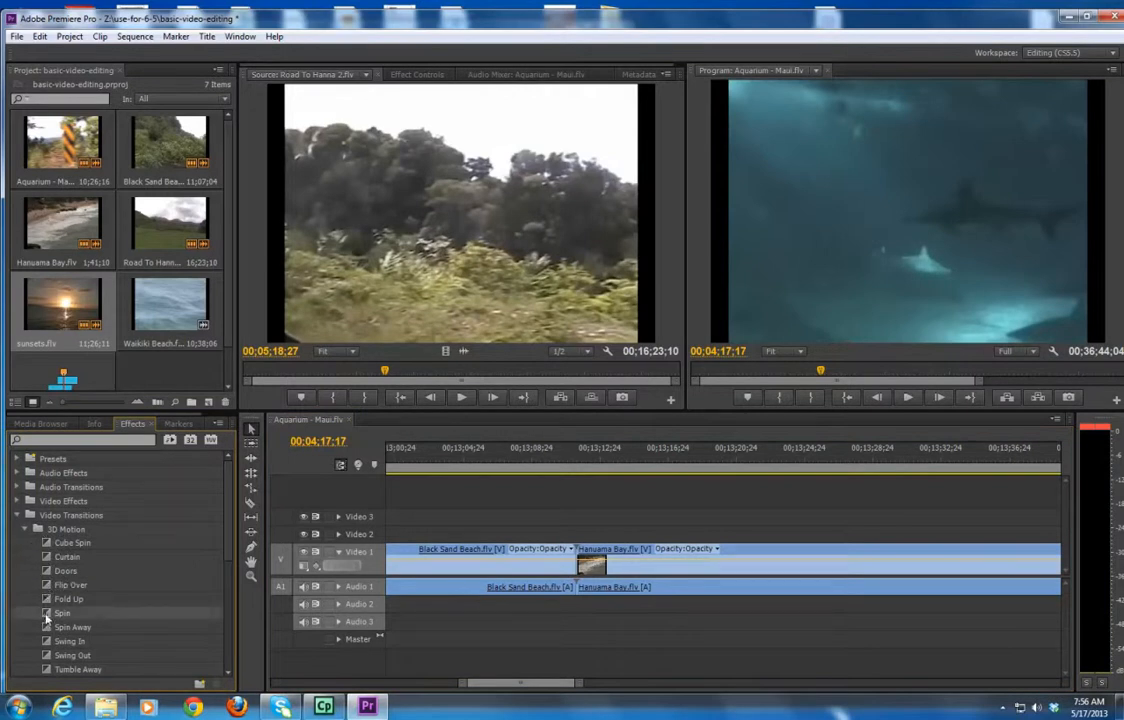
pyautogui.moveTo(60, 610); pyautogui.dragTo(579, 560)
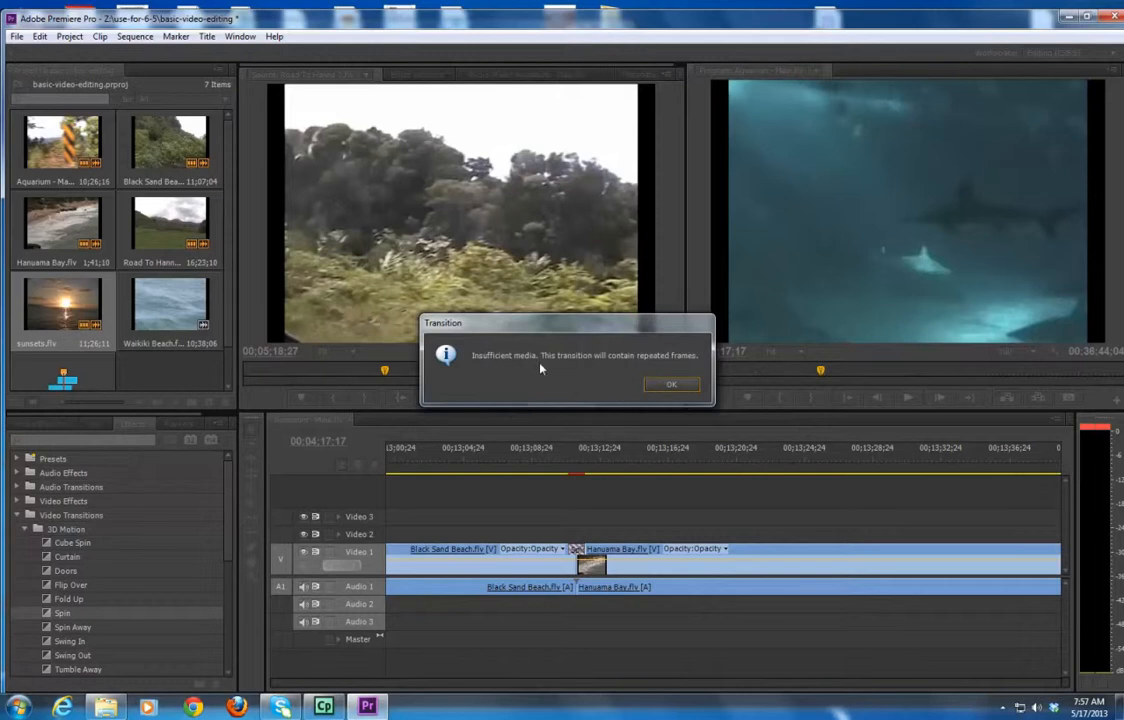
pyautogui.click(675, 384)
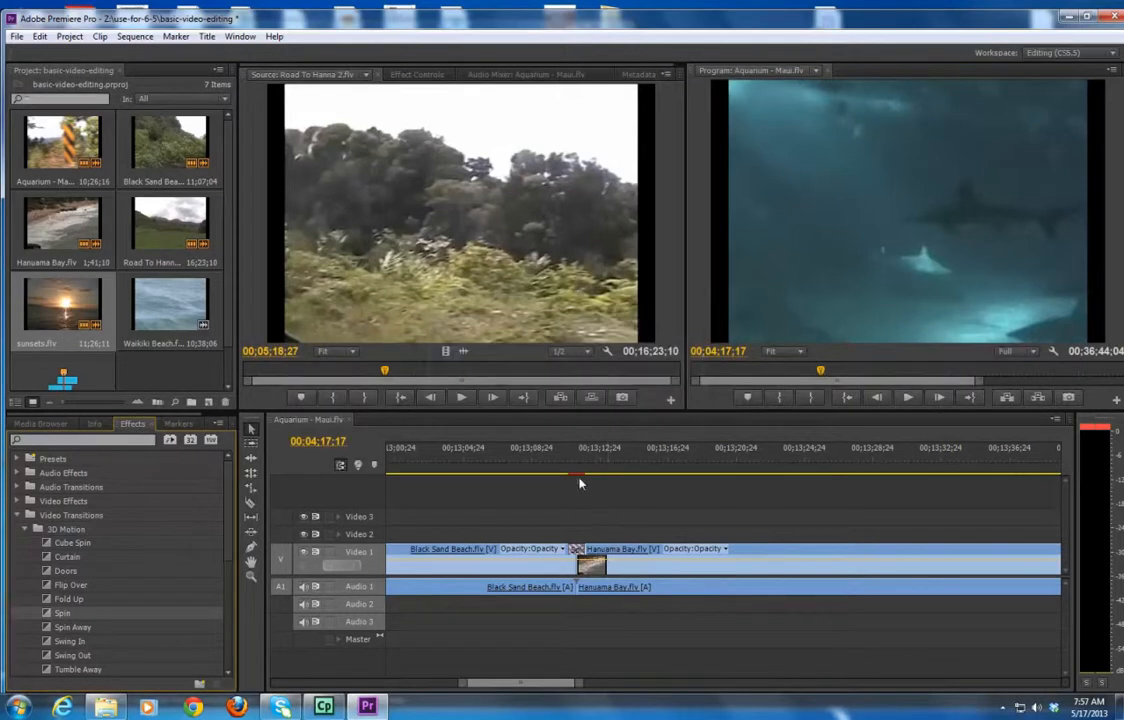
pyautogui.moveTo(577, 455)
pyautogui.mouseDown()
pyautogui.moveTo(561, 459)
pyautogui.moveTo(628, 468)
pyautogui.moveTo(557, 466)
pyautogui.moveTo(588, 467)
pyautogui.mouseUp()
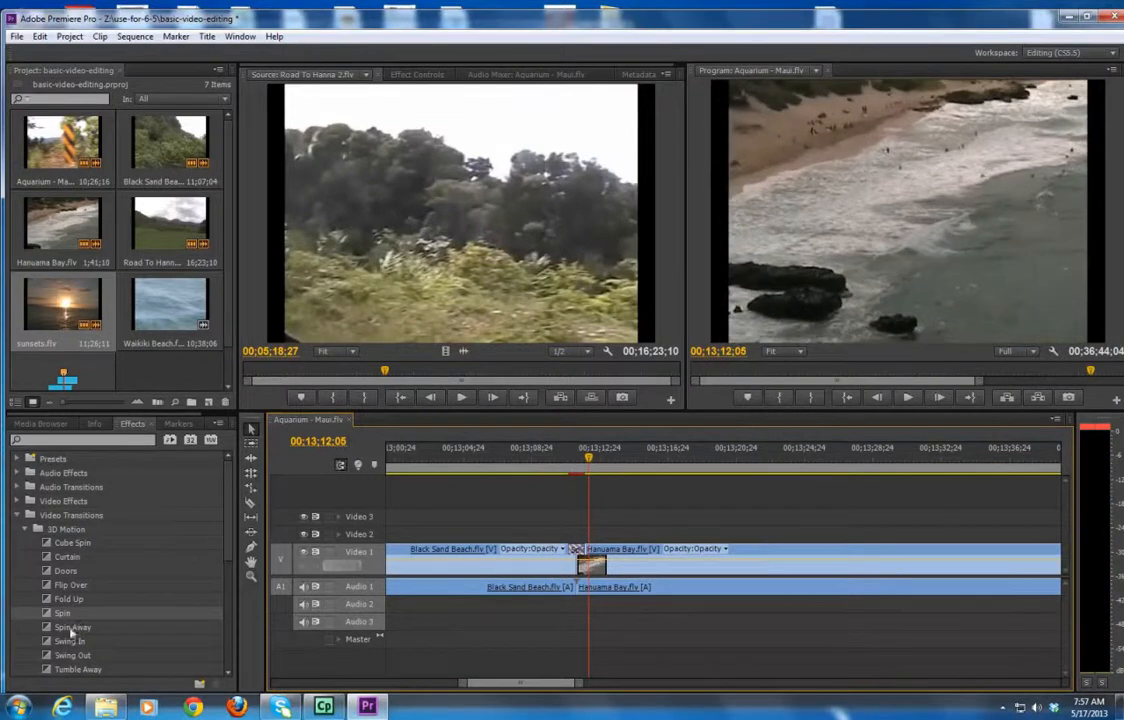
# Apply the Tumble Away transition between the Hanuama Bay and Road To Hanna 2 clips and preview it.
pyautogui.moveTo(500, 686); pyautogui.dragTo(521, 687)
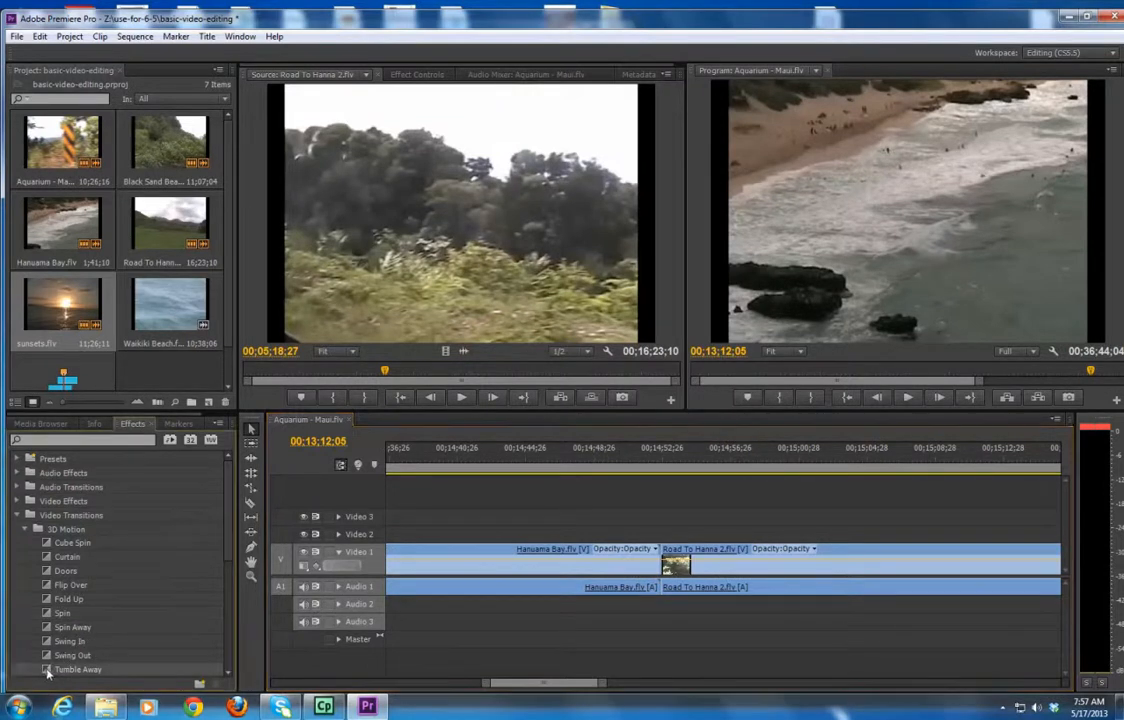
pyautogui.moveTo(47, 672); pyautogui.dragTo(593, 584)
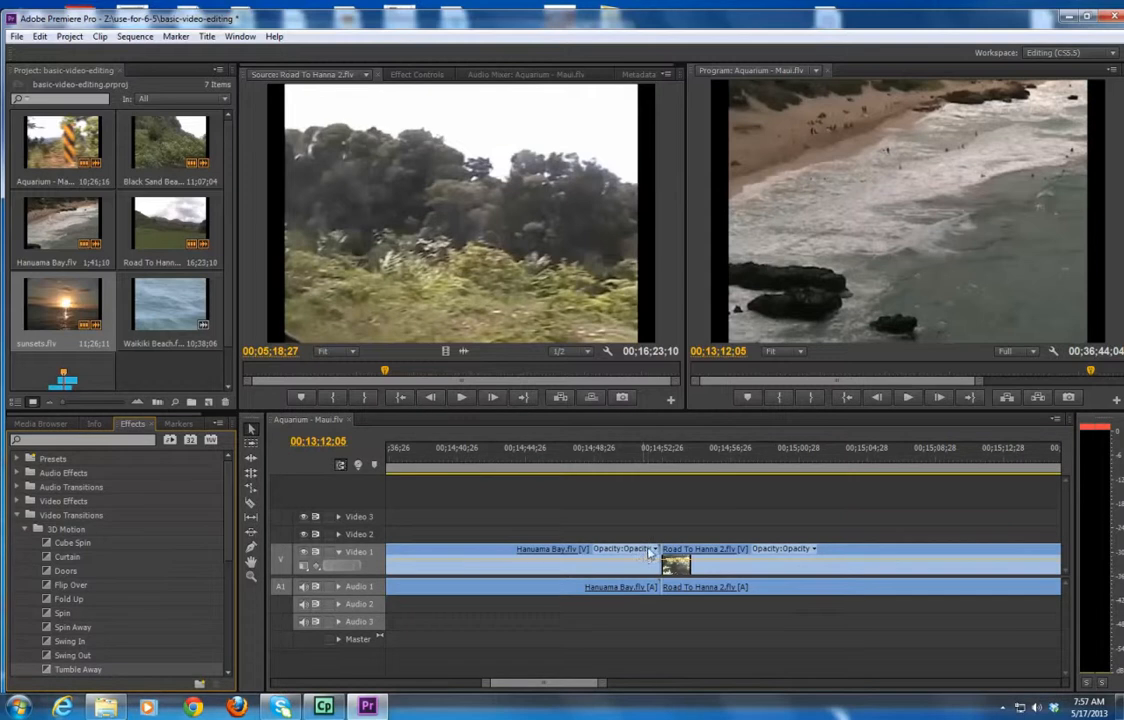
pyautogui.moveTo(62, 668); pyautogui.dragTo(652, 549)
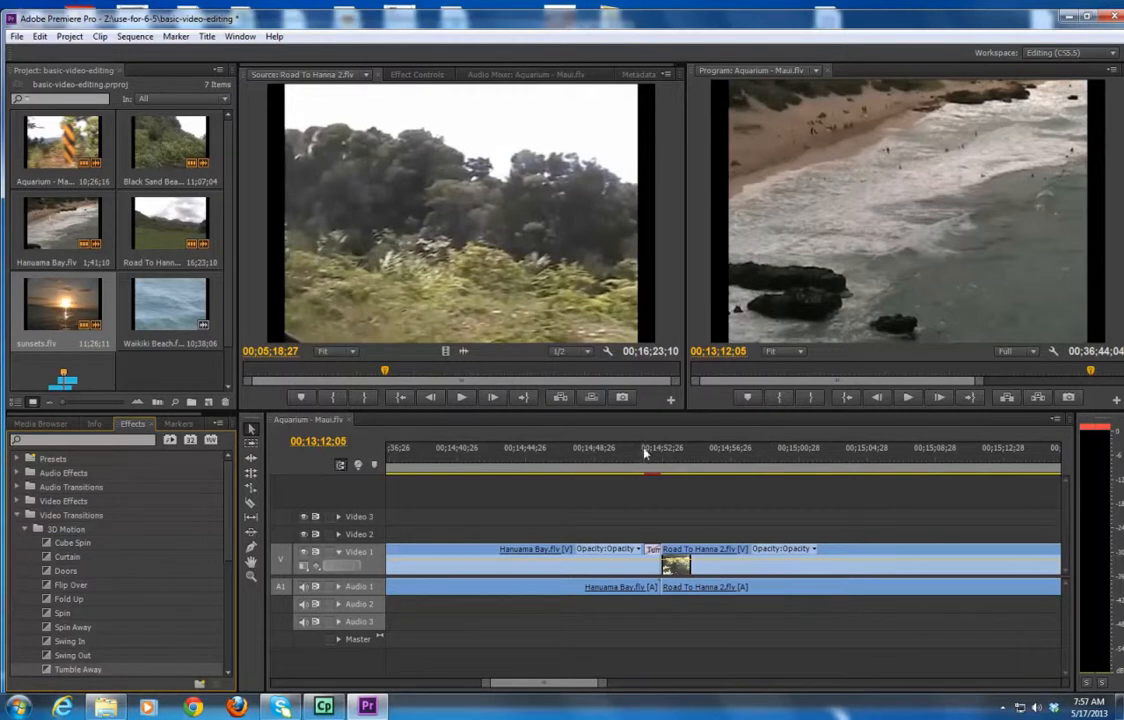
pyautogui.moveTo(640, 454)
pyautogui.mouseDown()
pyautogui.moveTo(672, 461)
pyautogui.moveTo(635, 462)
pyautogui.moveTo(677, 464)
pyautogui.moveTo(639, 463)
pyautogui.mouseUp()
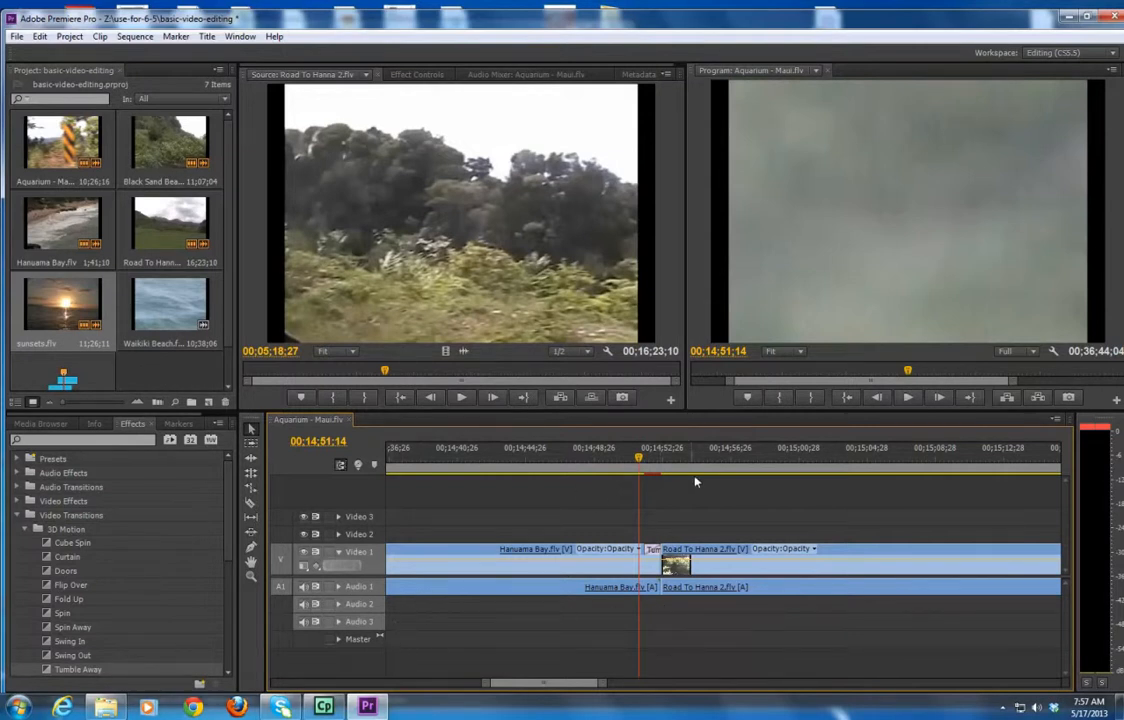
pyautogui.moveTo(640, 460); pyautogui.dragTo(770, 462)
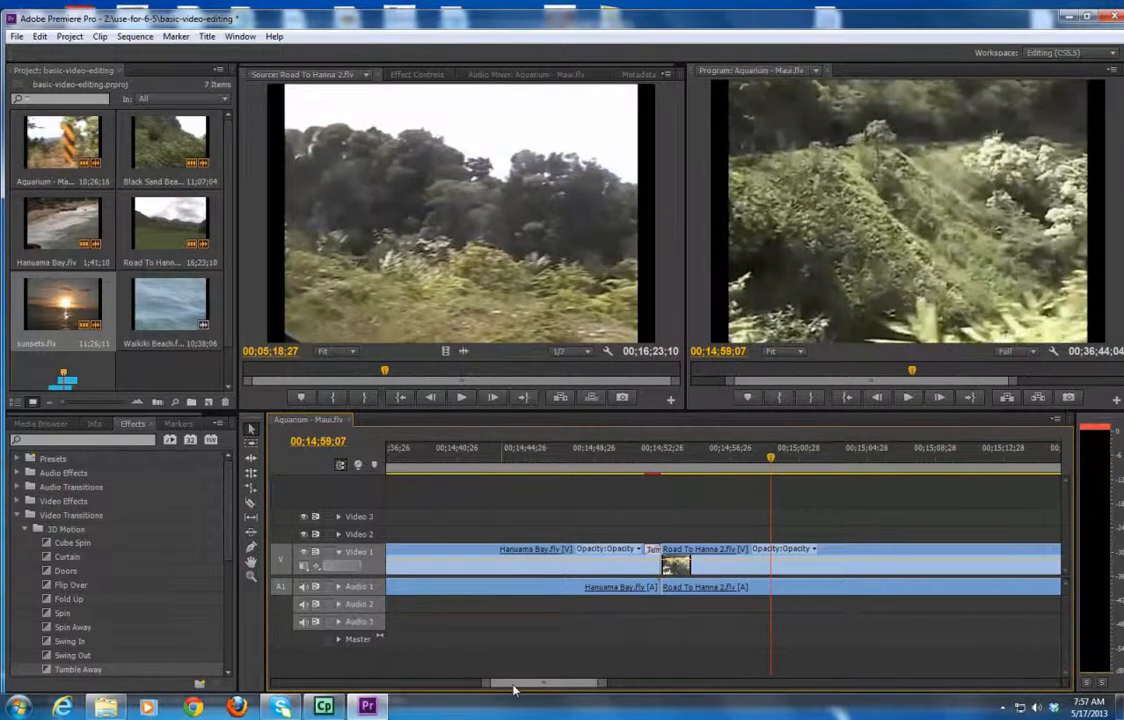
# Save the project.
pyautogui.moveTo(522, 683); pyautogui.dragTo(617, 690)
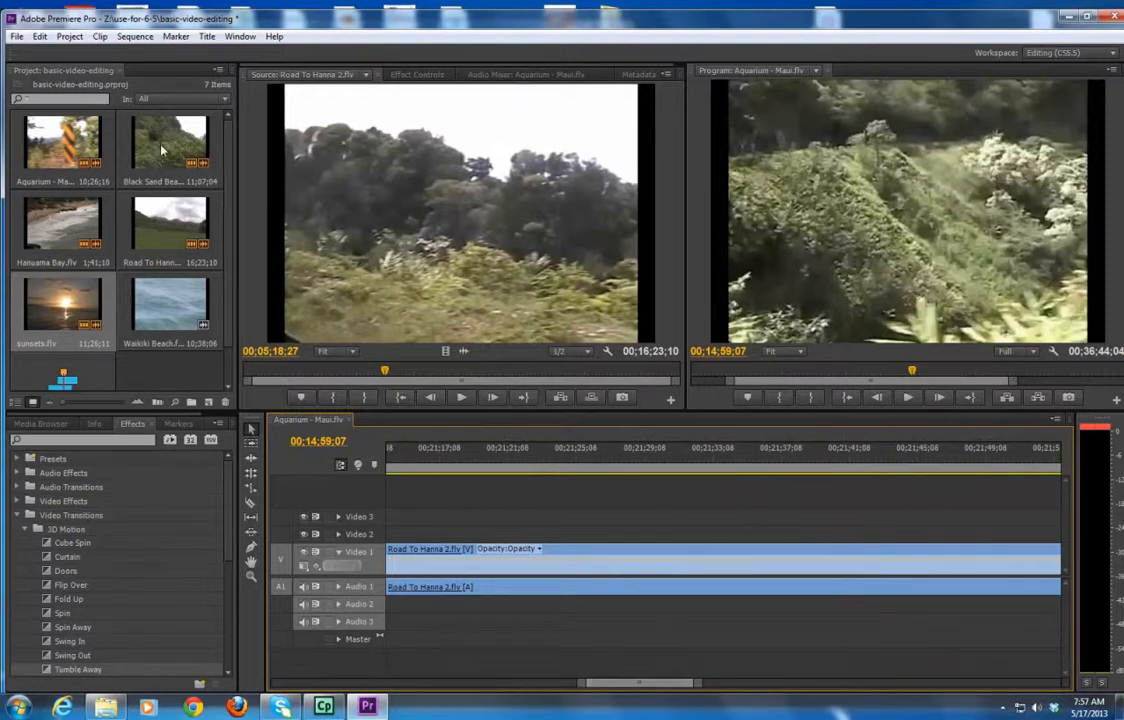
pyautogui.click(16, 37)
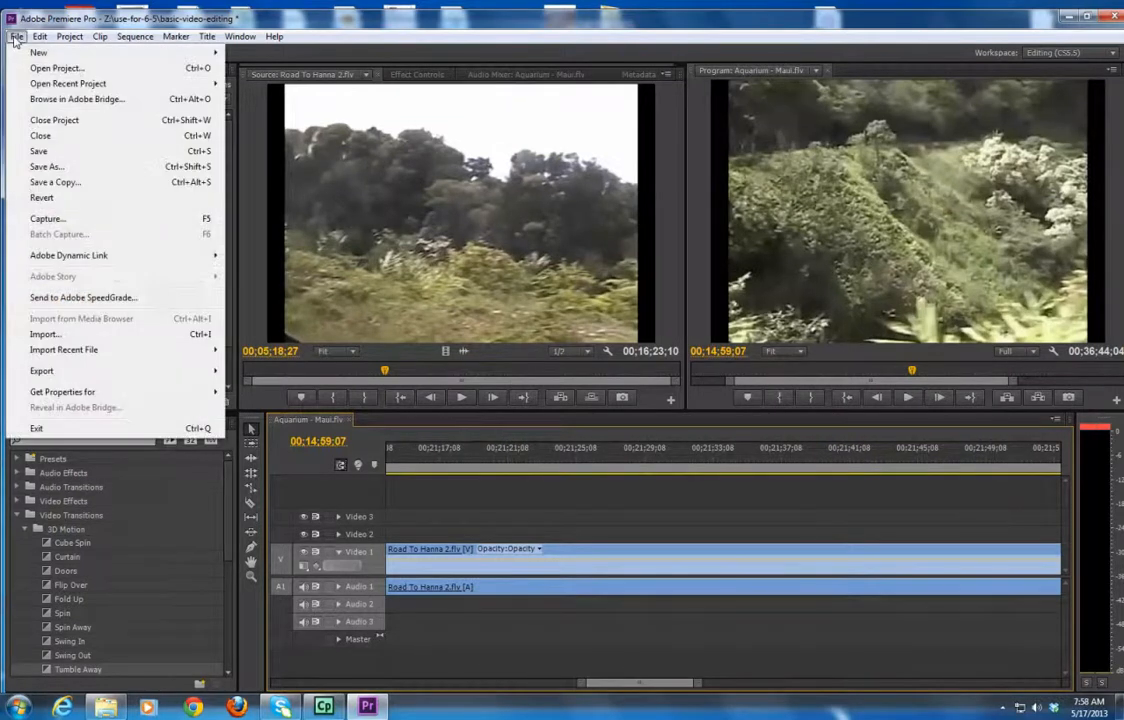
pyautogui.click(40, 152)
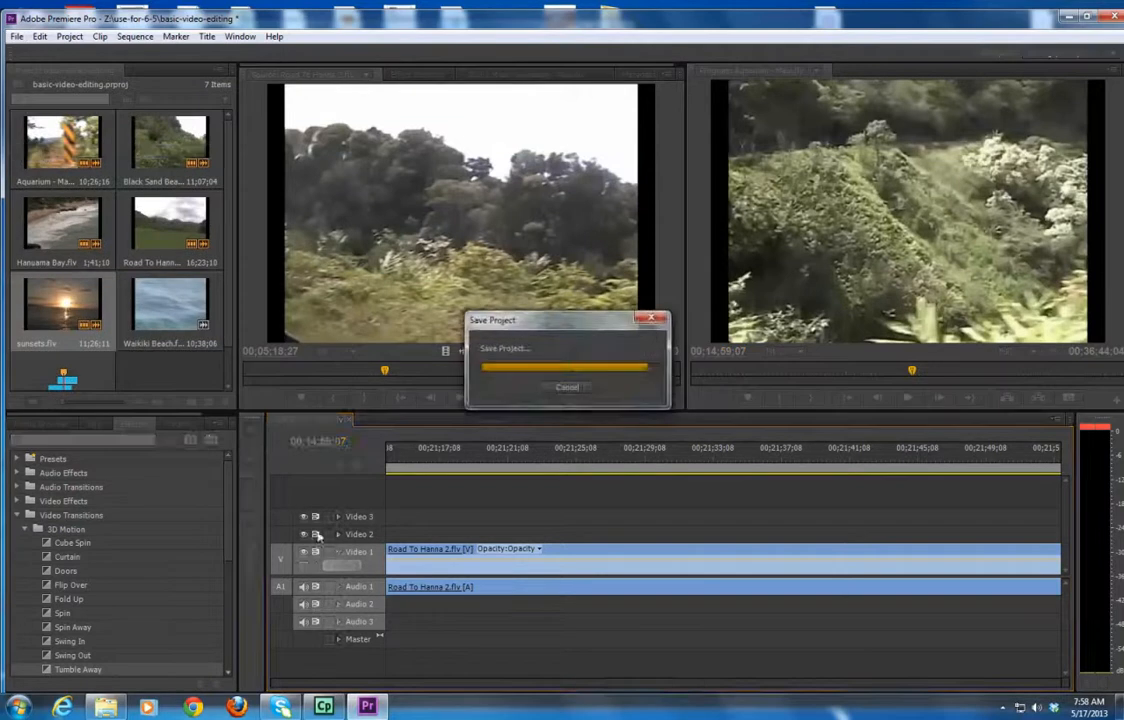
# Switch to Adobe Media Encoder CS6 by searching for encoder in the Start menu.
pyautogui.press('super')
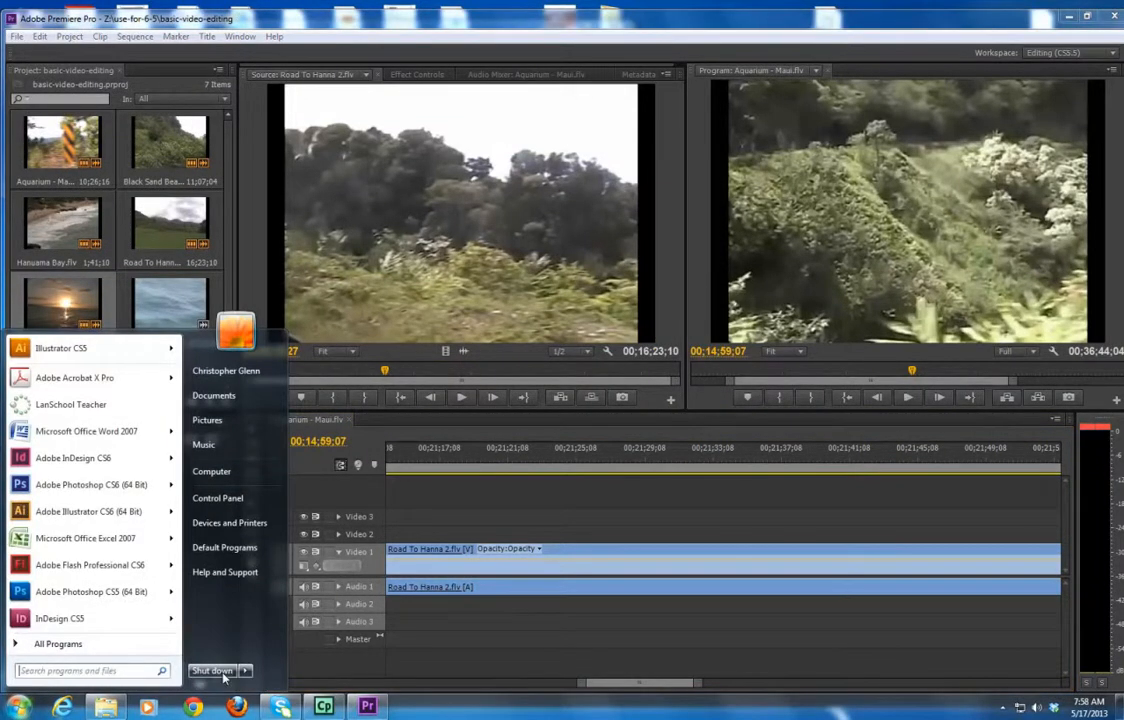
pyautogui.write('c')
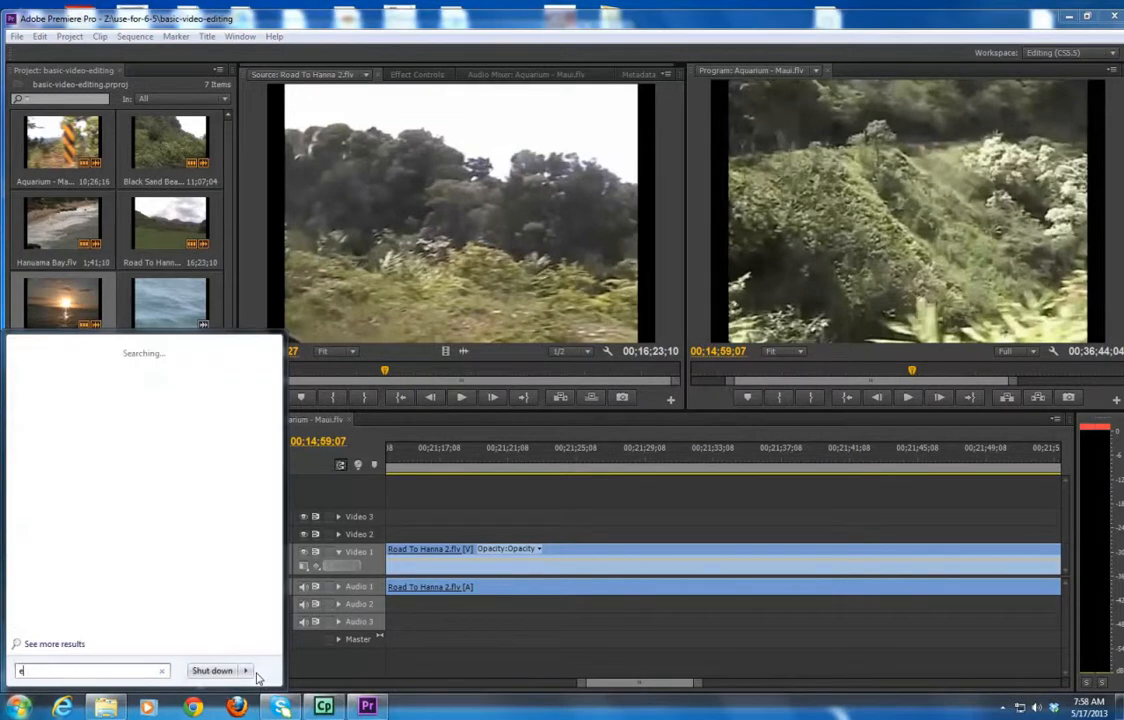
pyautogui.write('ncoder')
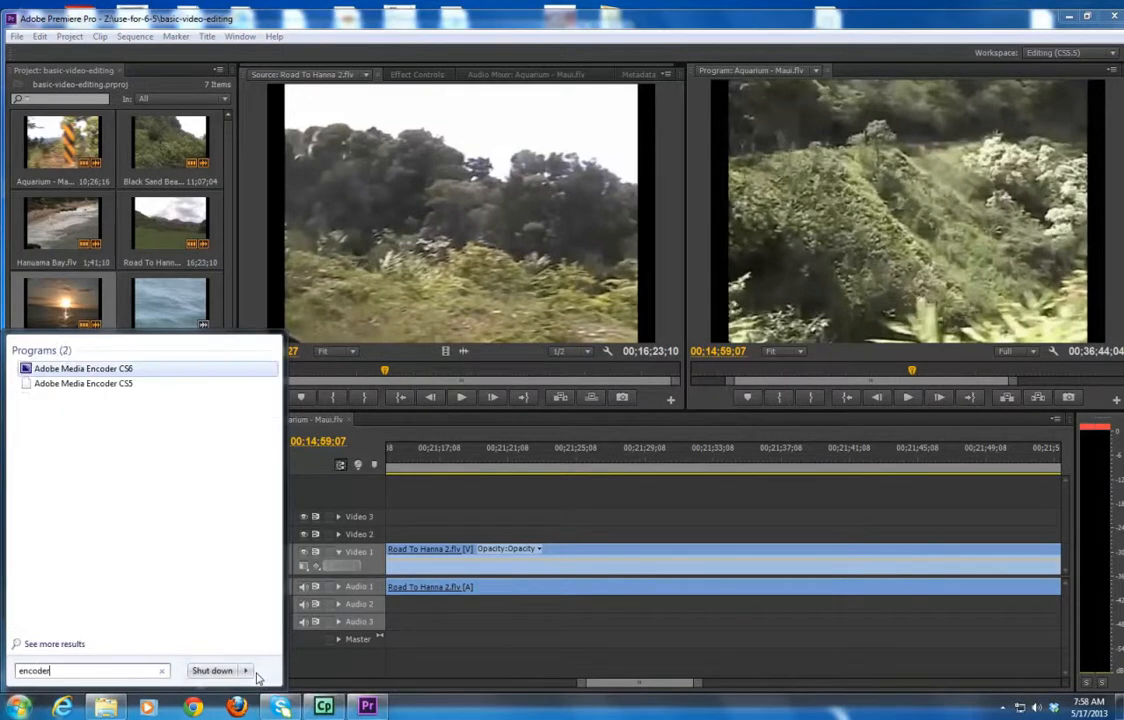
pyautogui.press('Return')
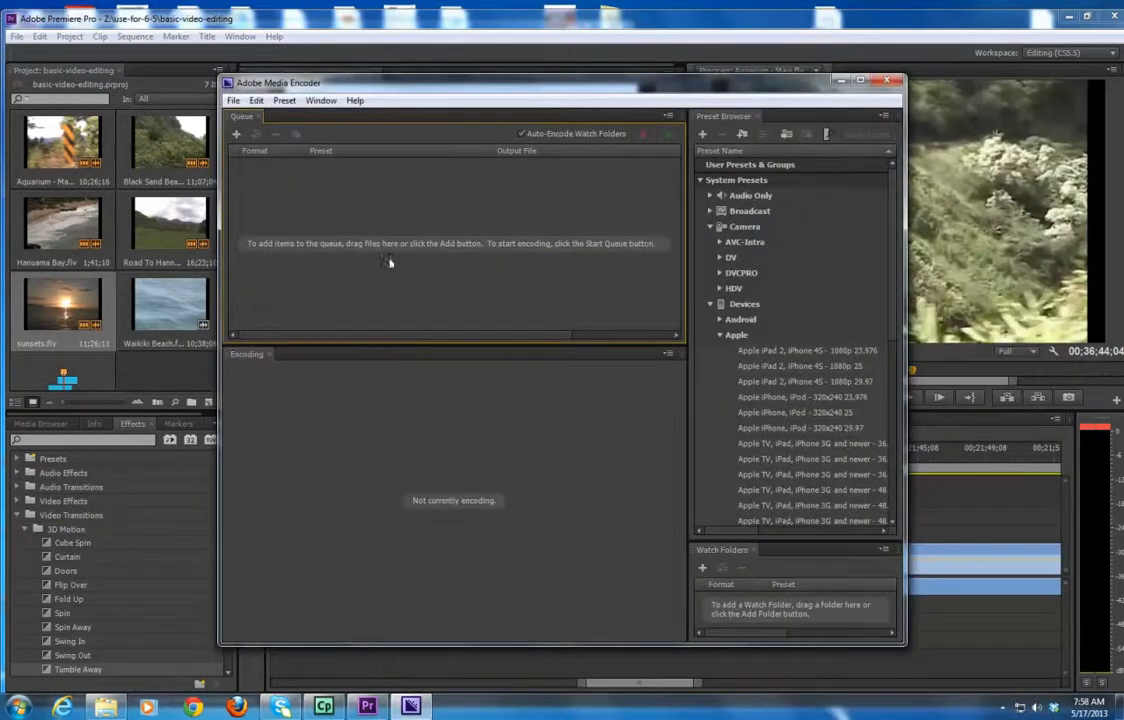
# Add a Premiere Pro sequence, opening the basic-video-editing project from the use-for-6-5 folder.
pyautogui.click(233, 101)
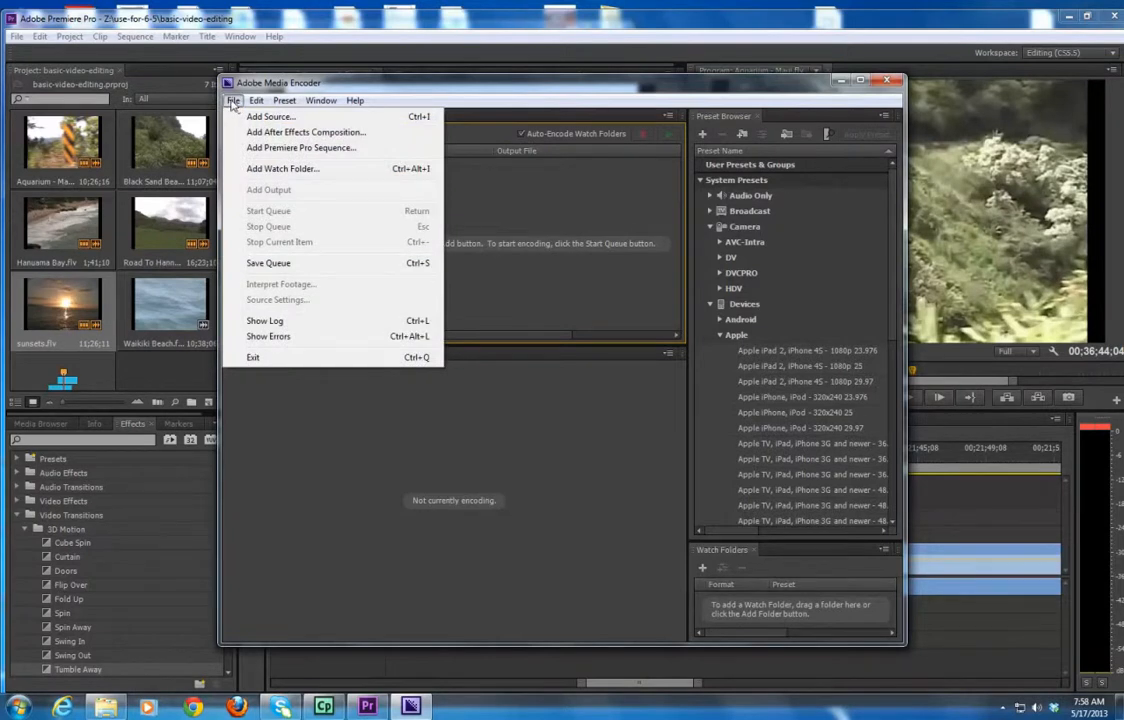
pyautogui.moveTo(284, 100)
pyautogui.click(545, 190)
pyautogui.doubleClick(537, 207)
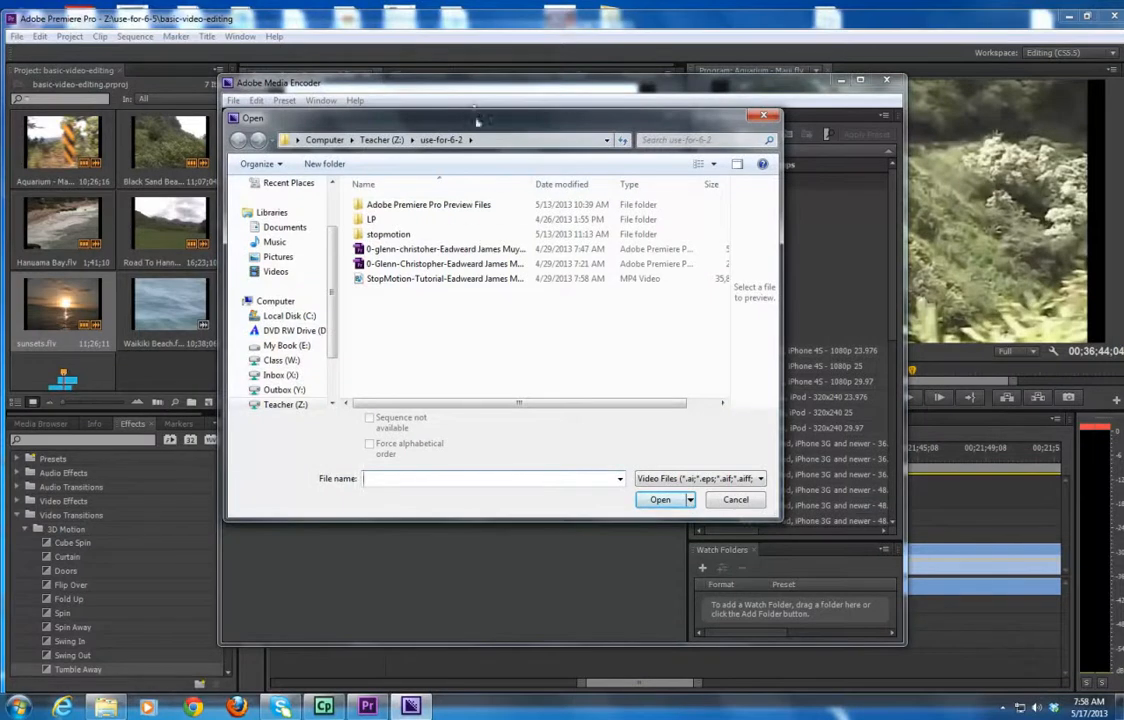
pyautogui.click(395, 140)
pyautogui.scroll(-3, 723, 345)
pyautogui.scroll(-2, 723, 345)
pyautogui.doubleClick(390, 238)
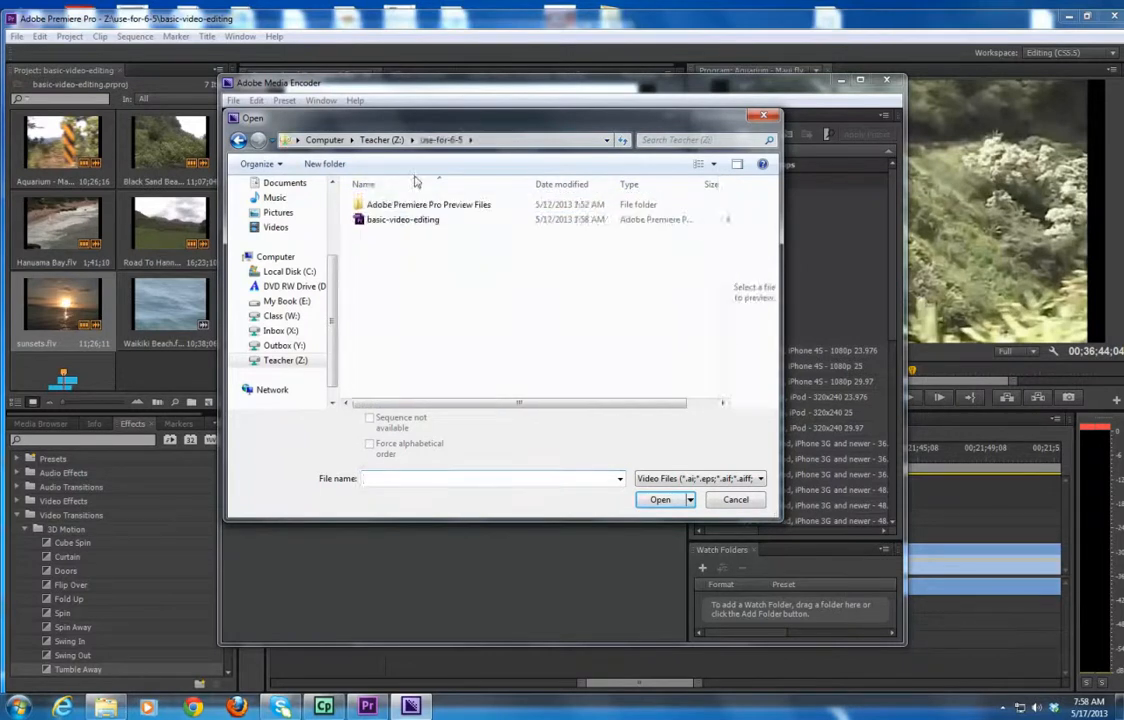
pyautogui.moveTo(422, 126); pyautogui.dragTo(688, 222)
pyautogui.click(667, 314)
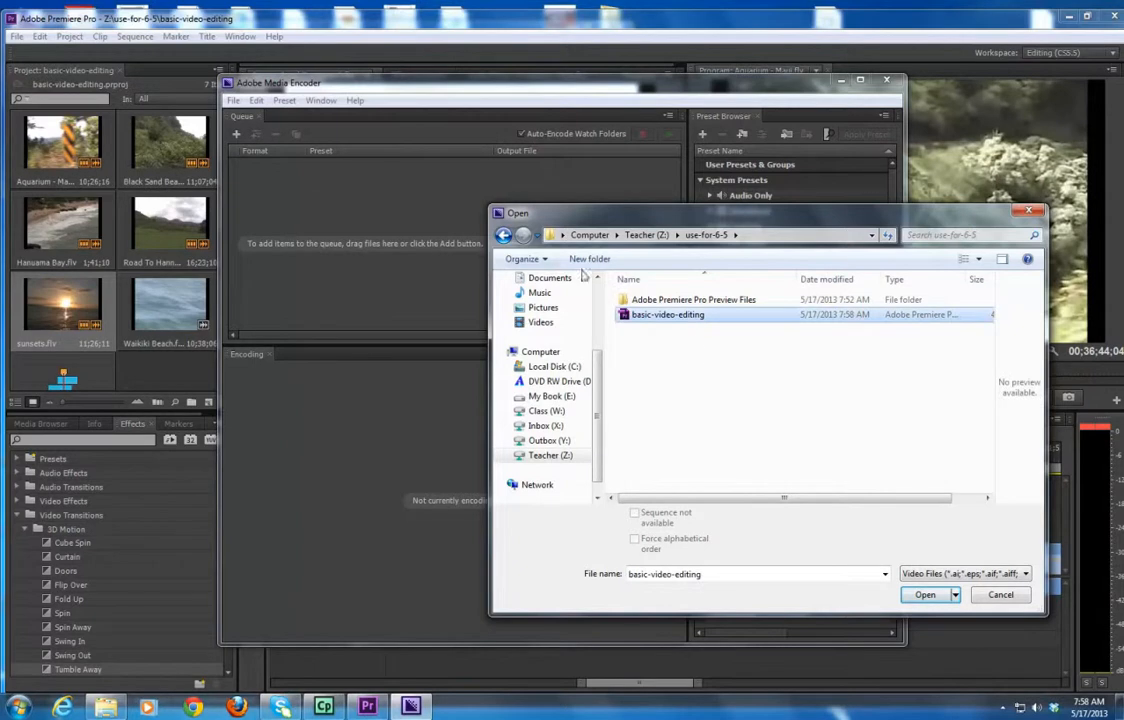
pyautogui.click(925, 595)
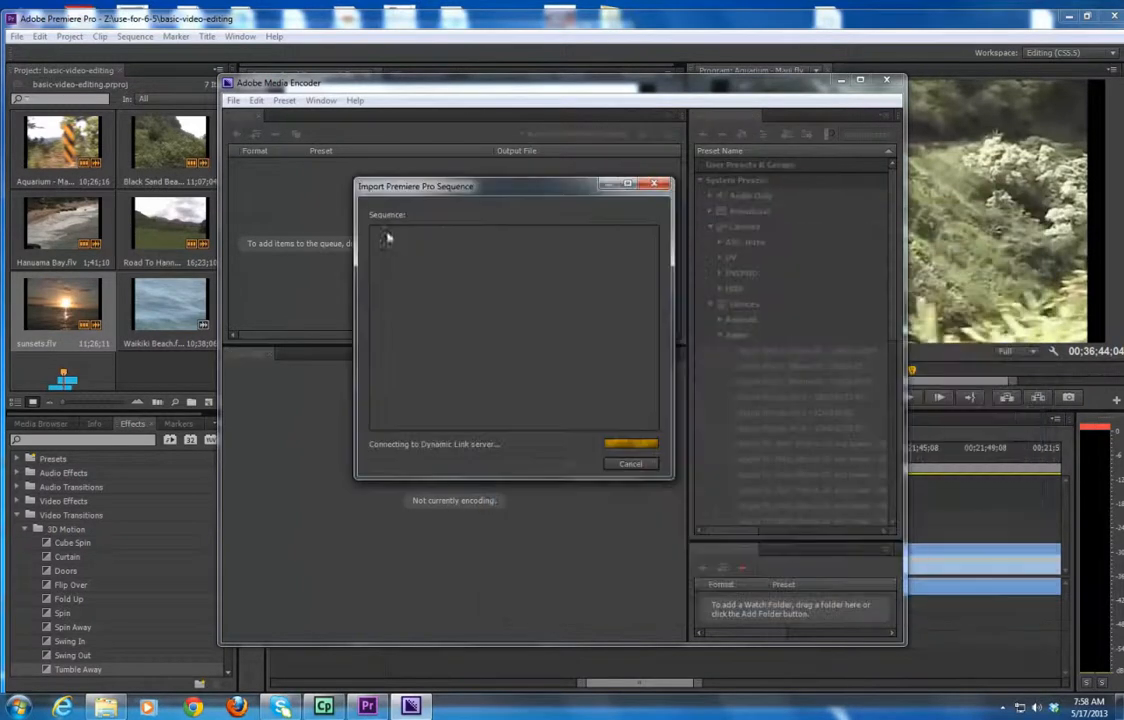
# Choose the Aquarium - Maui.flv sequence to add it to the encoding queue.
pyautogui.moveTo(523, 189); pyautogui.dragTo(557, 192)
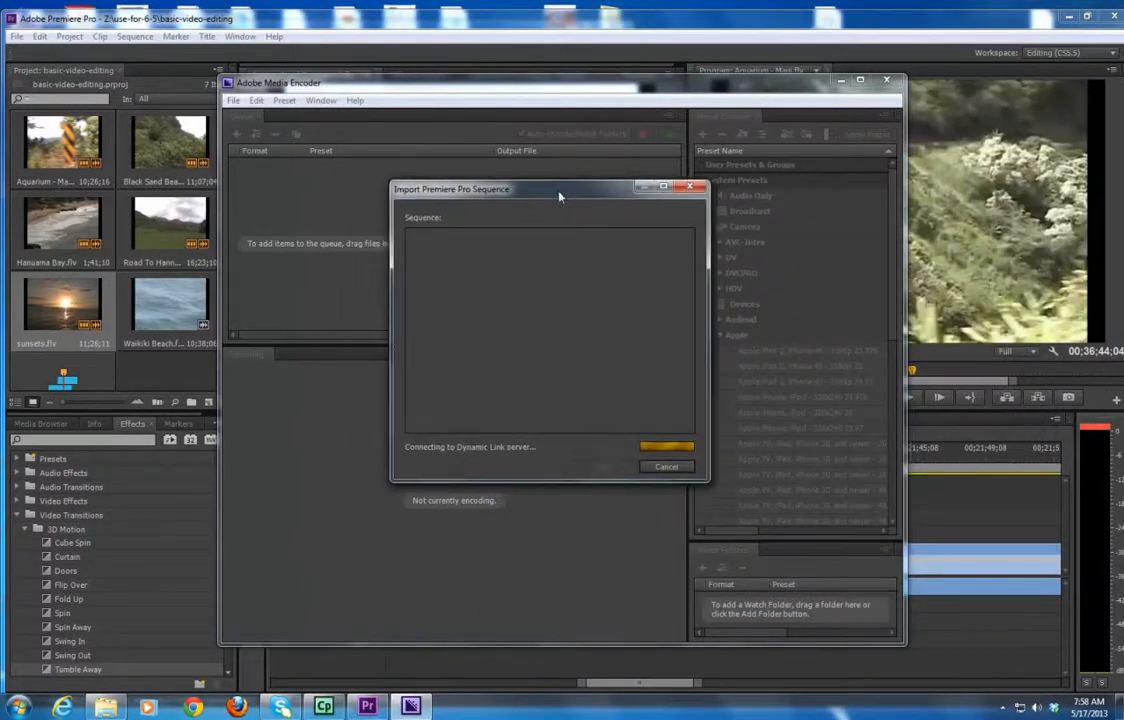
pyautogui.click(440, 236)
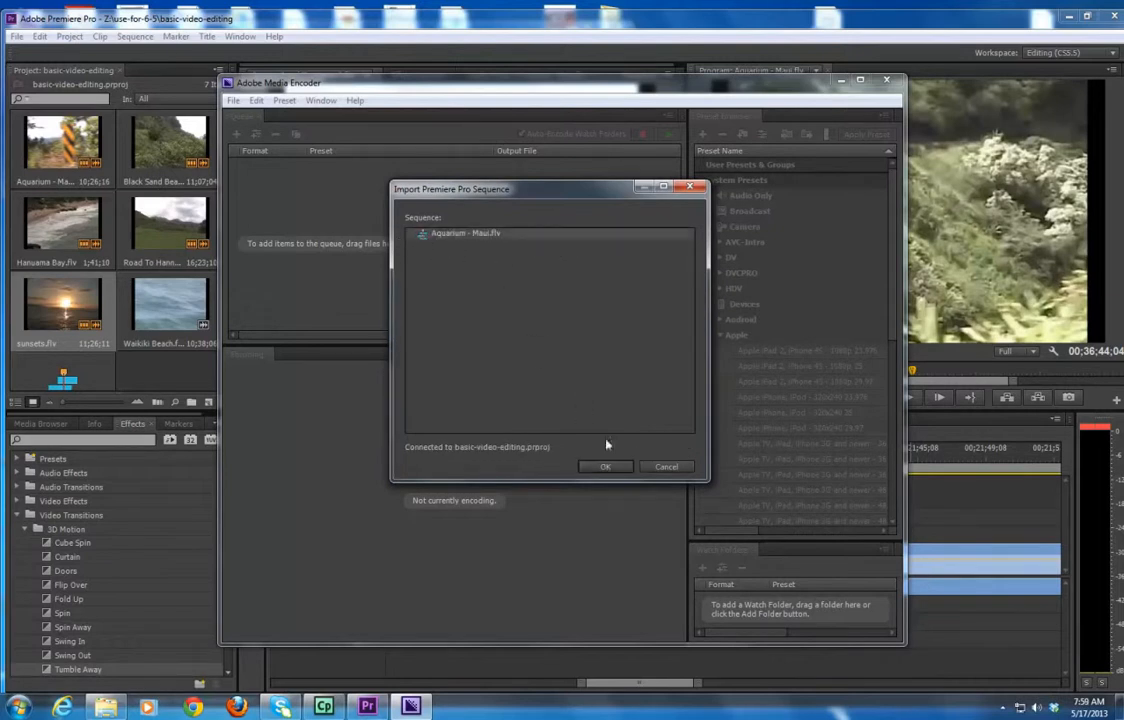
pyautogui.click(606, 466)
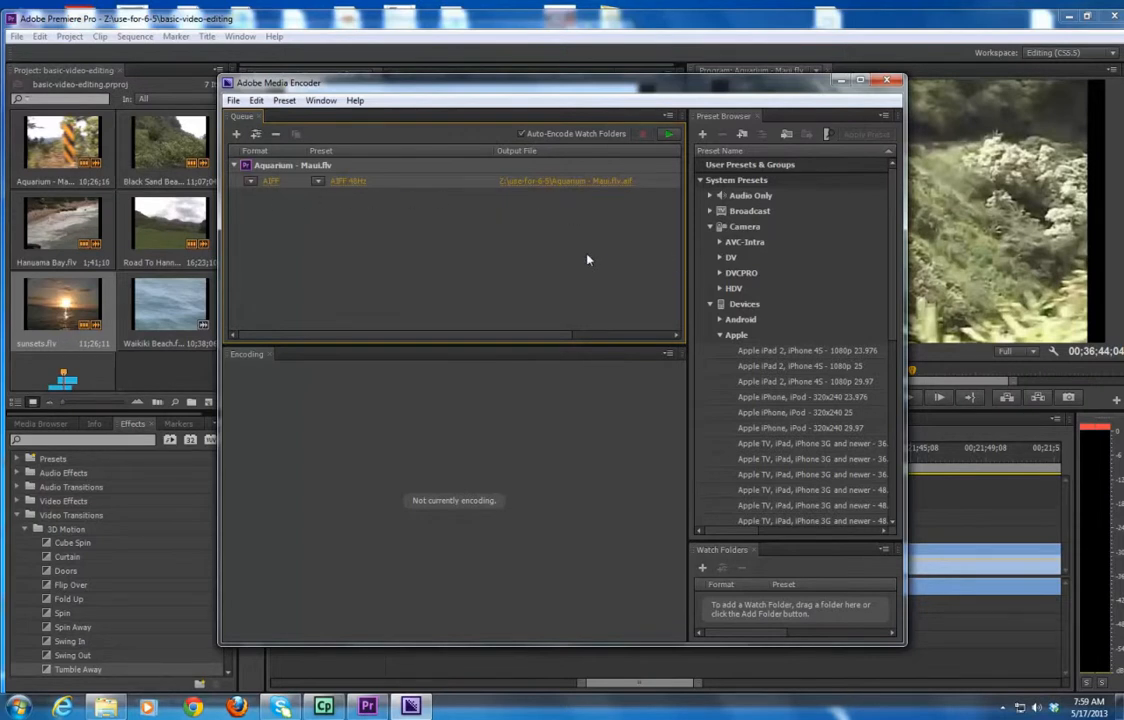
# Set the queued sequence's export format to MPEG4.
pyautogui.click(555, 181)
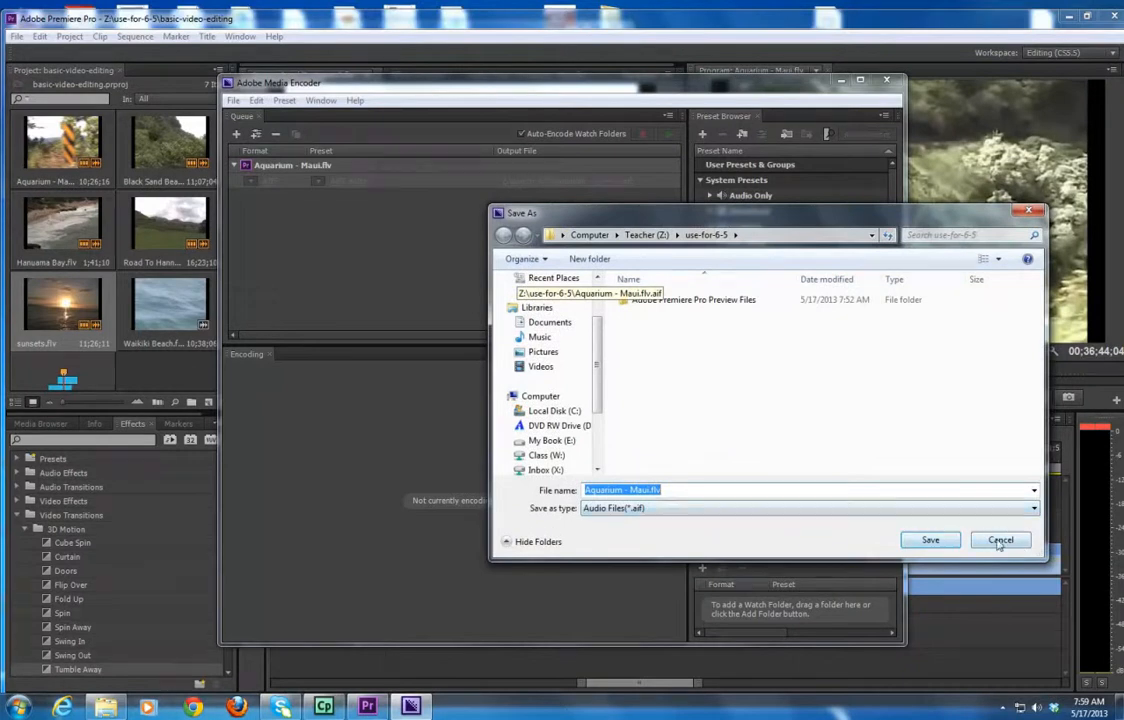
pyautogui.click(1001, 541)
pyautogui.click(318, 183)
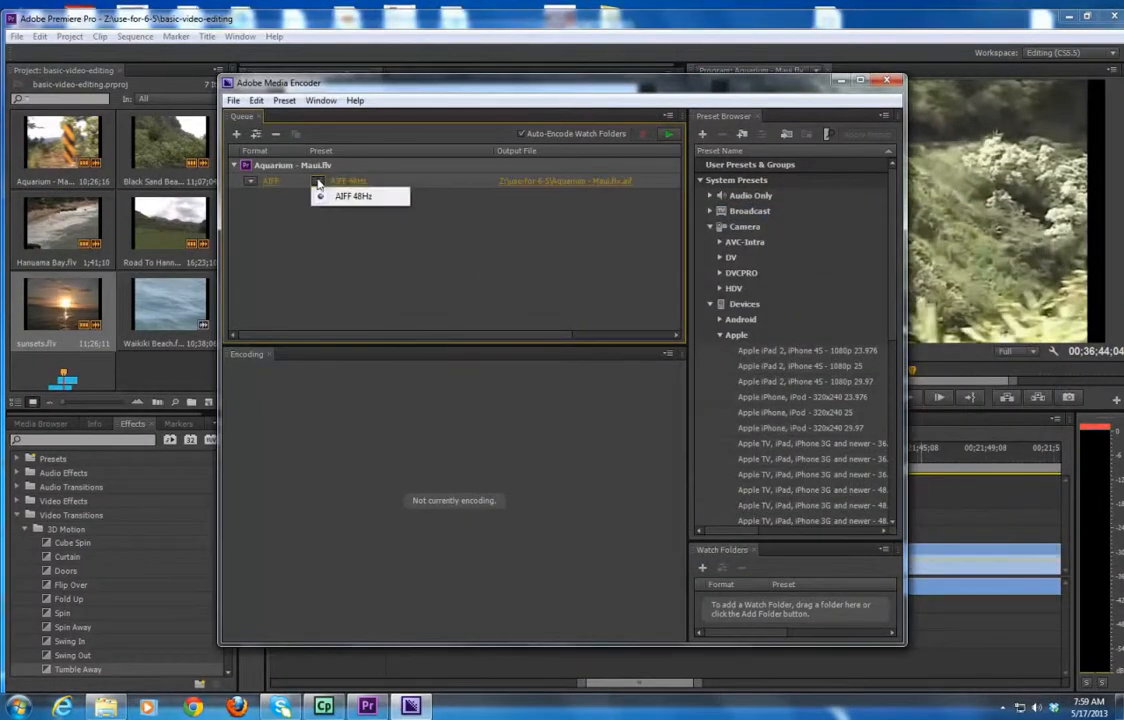
pyautogui.click(250, 182)
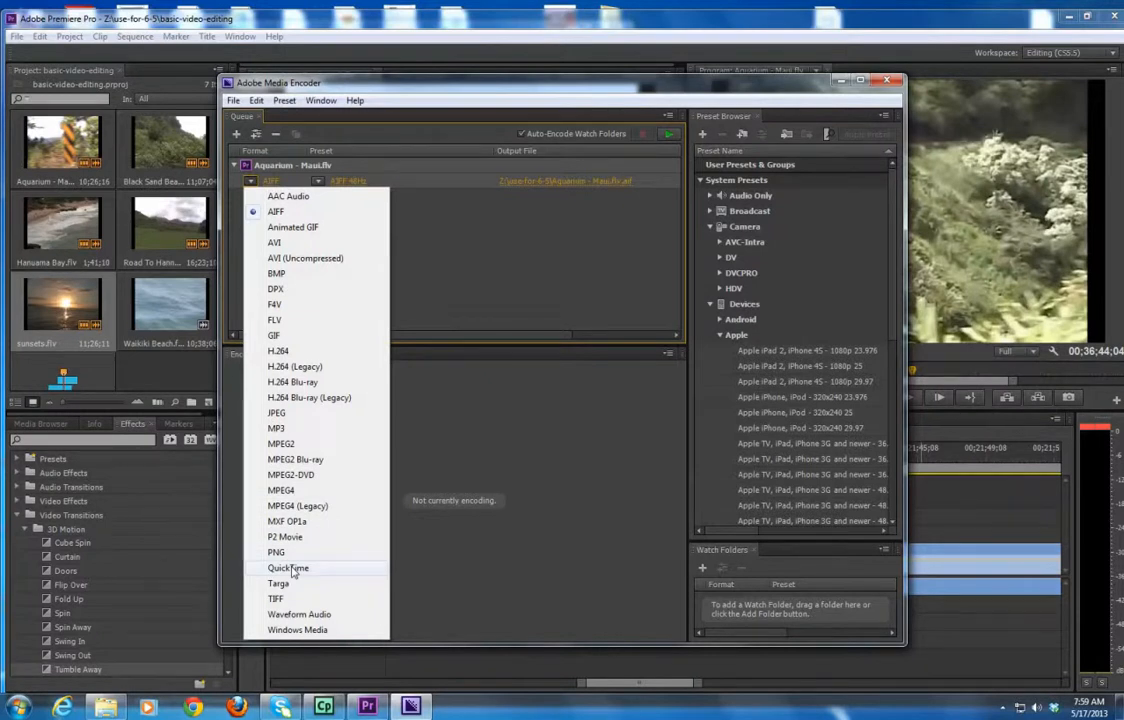
pyautogui.click(283, 489)
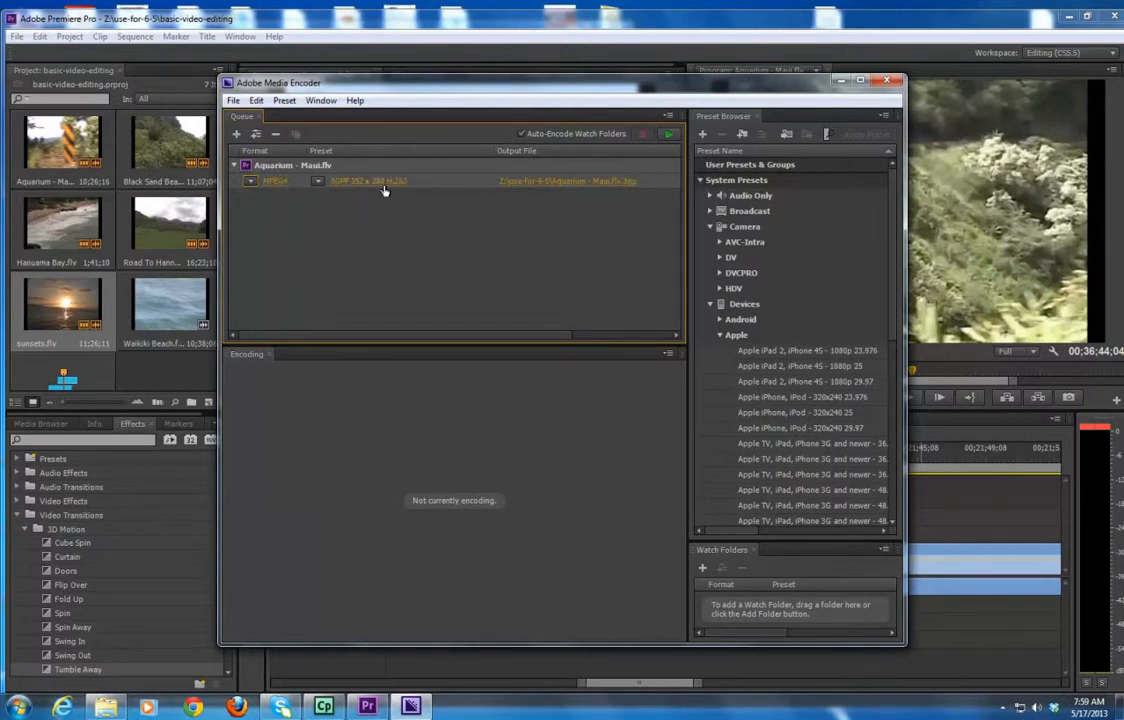
# Set the queued output's preset to 3GPP 352 x 288 H.263.
pyautogui.click(318, 182)
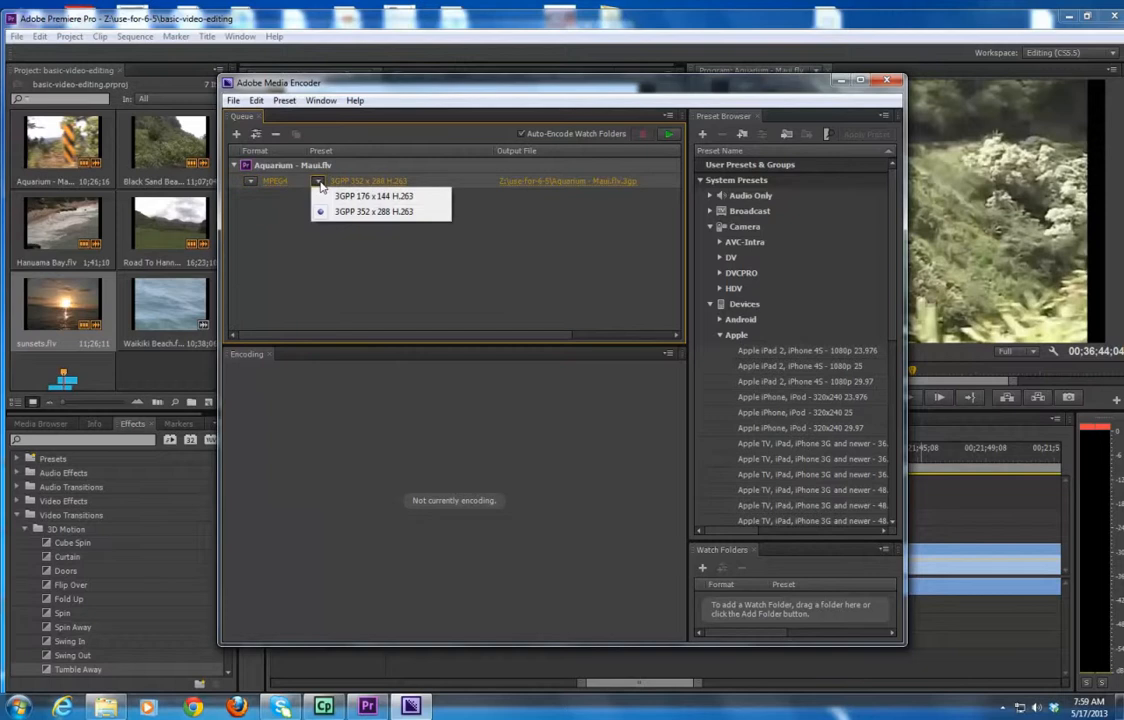
pyautogui.click(389, 213)
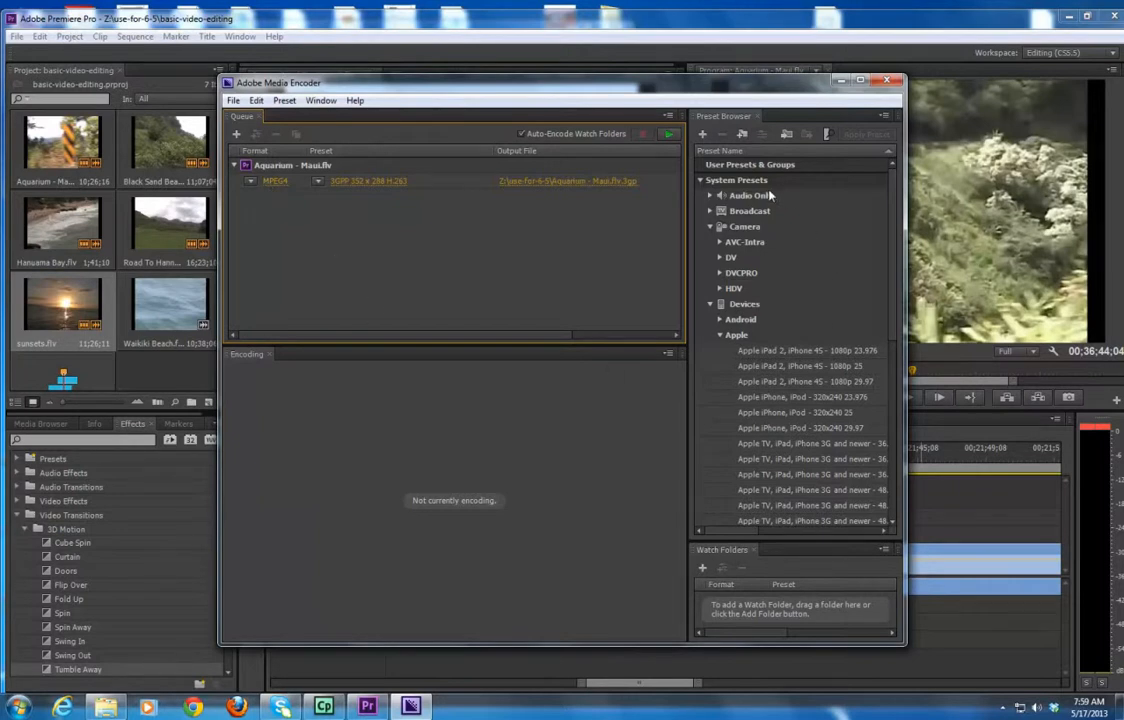
# Add a second output to the Aquarium - Maui.flv queue item using the YouTube HD 720p 23.976 web video preset.
pyautogui.click(720, 336)
pyautogui.scroll(-1, 732, 446)
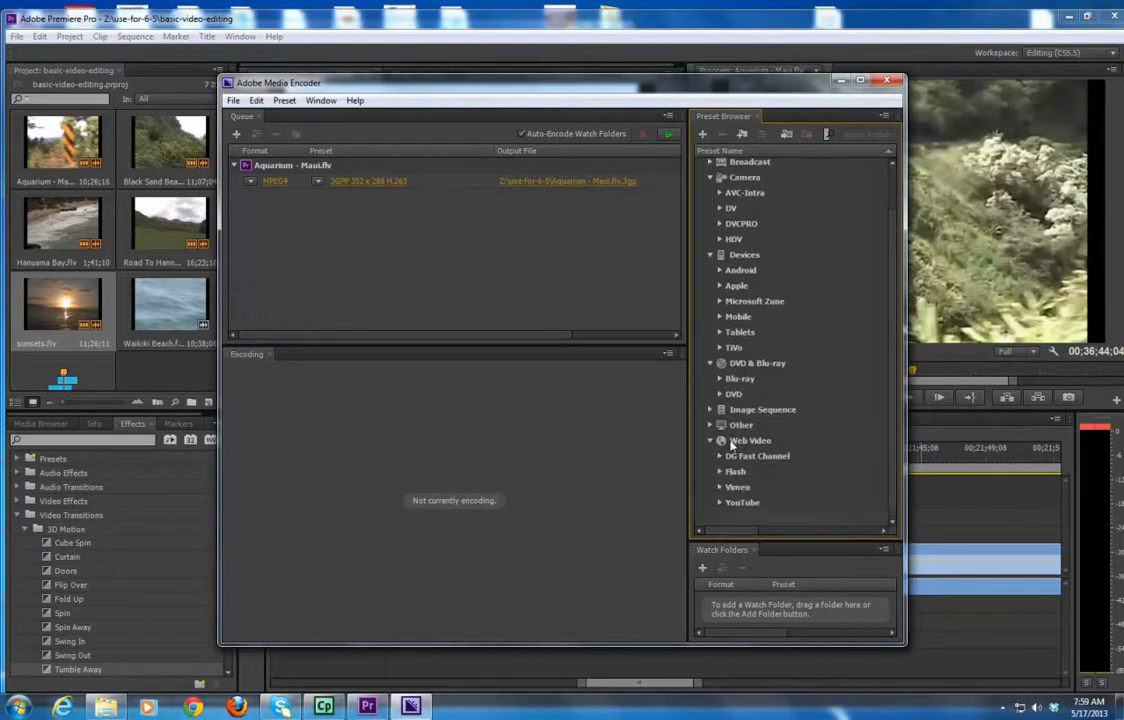
pyautogui.click(720, 503)
pyautogui.scroll(-3, 777, 490)
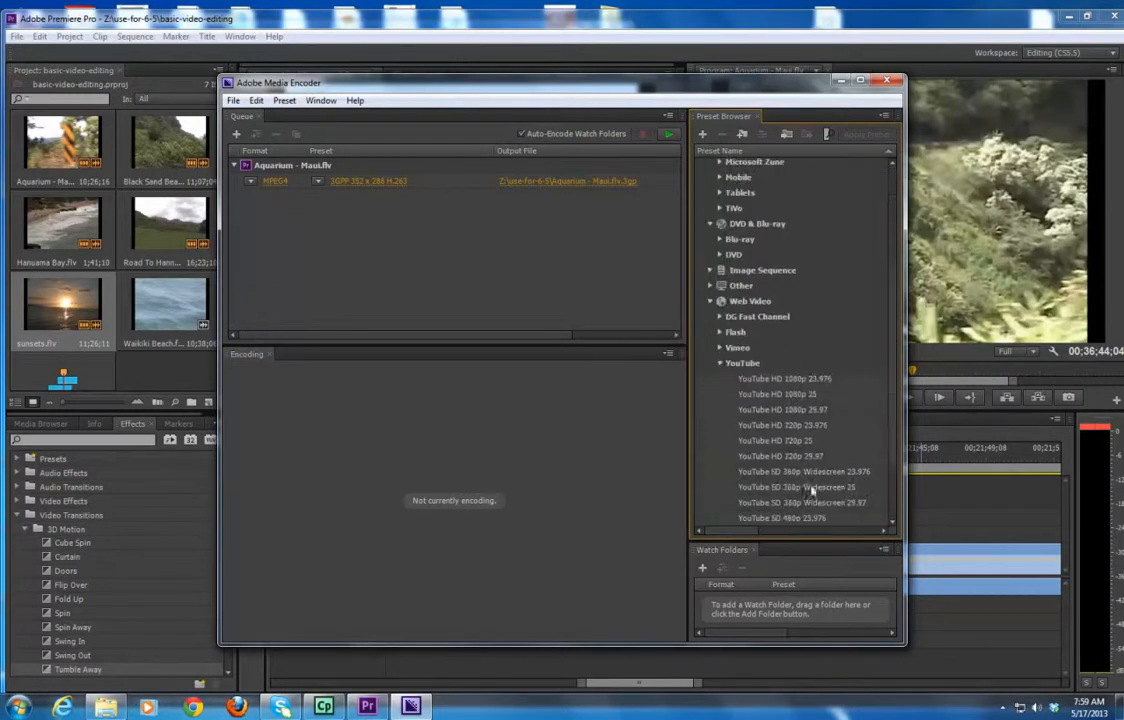
pyautogui.scroll(-2, 770, 390)
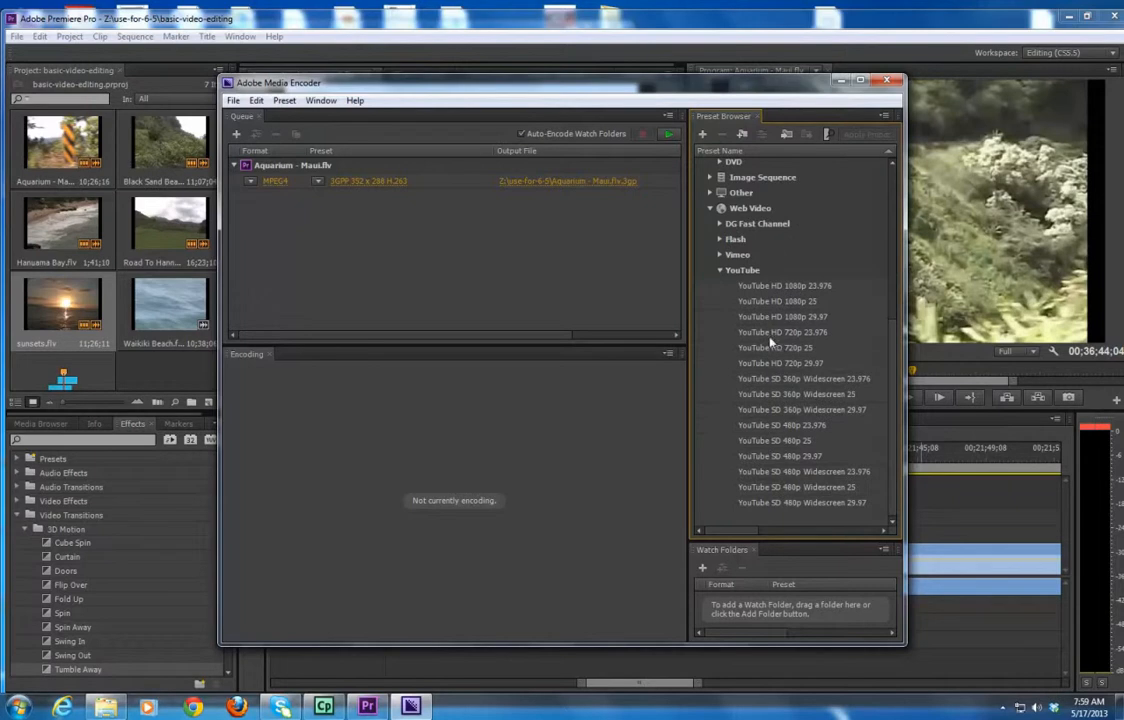
pyautogui.moveTo(770, 331); pyautogui.dragTo(325, 202)
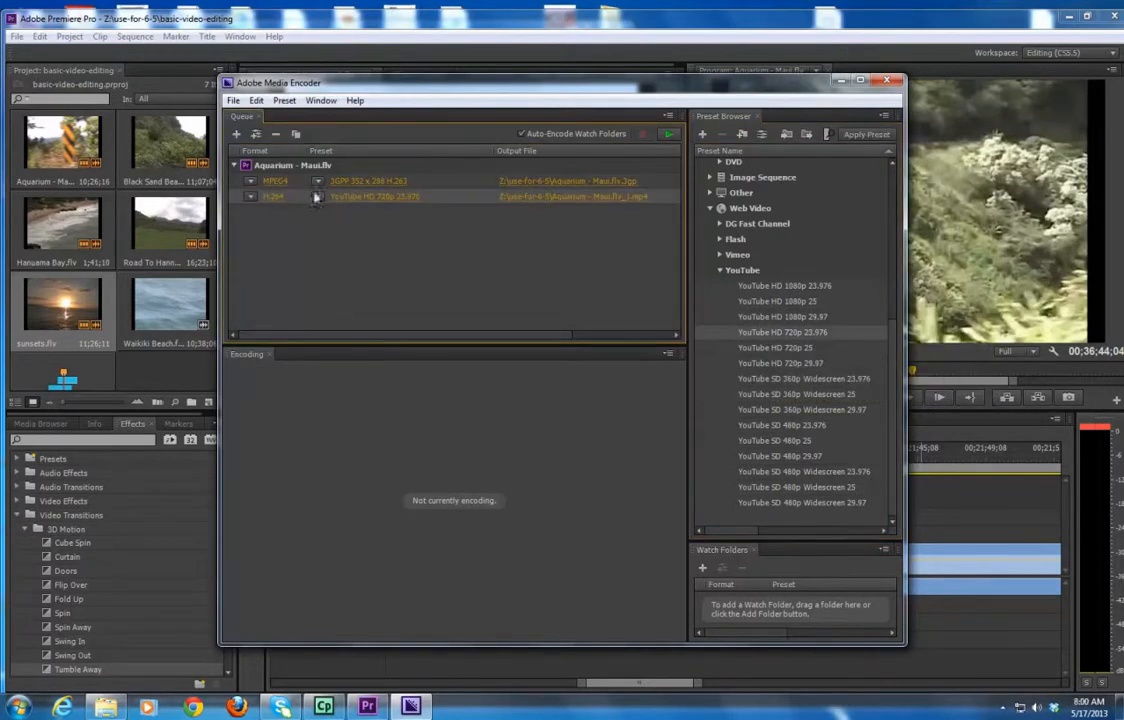
# Add a third output to the queue item using the Apple iPad 2, iPhone 4S - 1080p 29.97 device preset.
pyautogui.moveTo(369, 204)
pyautogui.scroll(3, 825, 338)
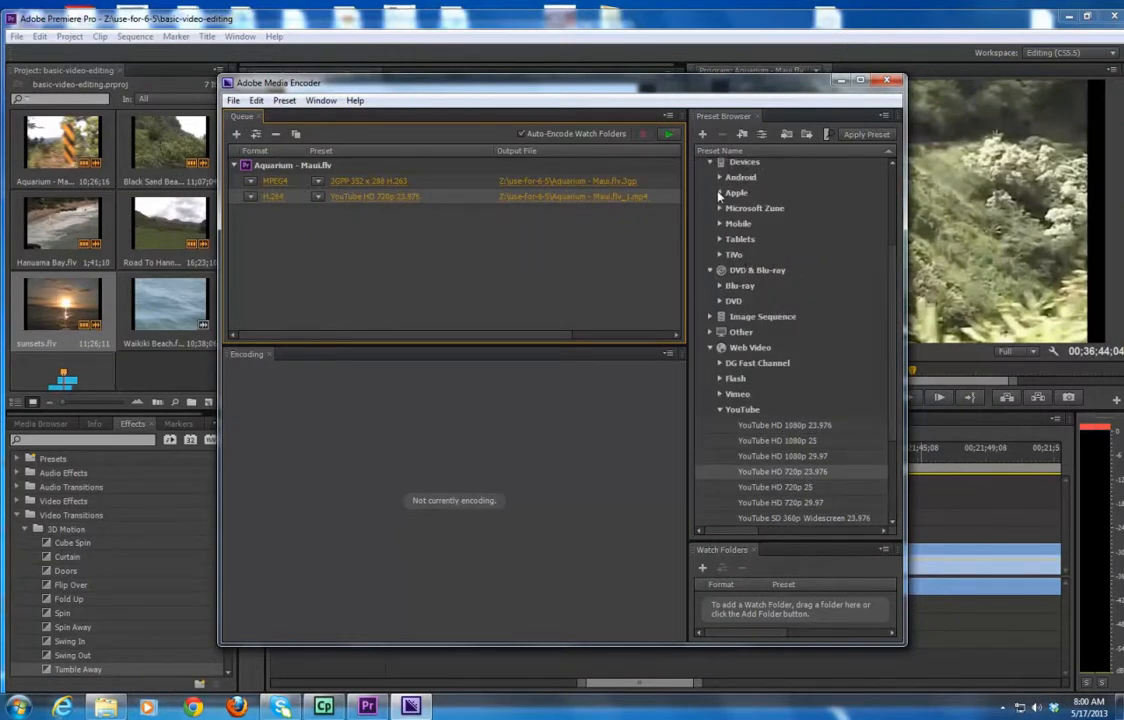
pyautogui.click(719, 193)
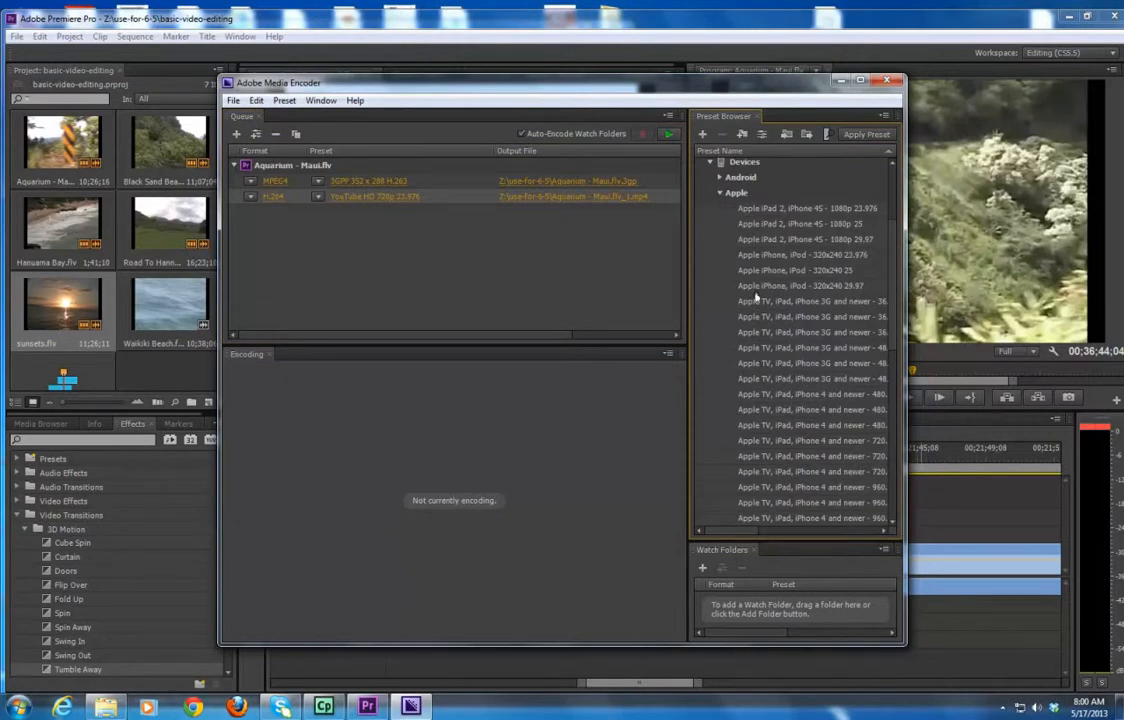
pyautogui.moveTo(760, 248)
pyautogui.moveTo(760, 245); pyautogui.dragTo(351, 251)
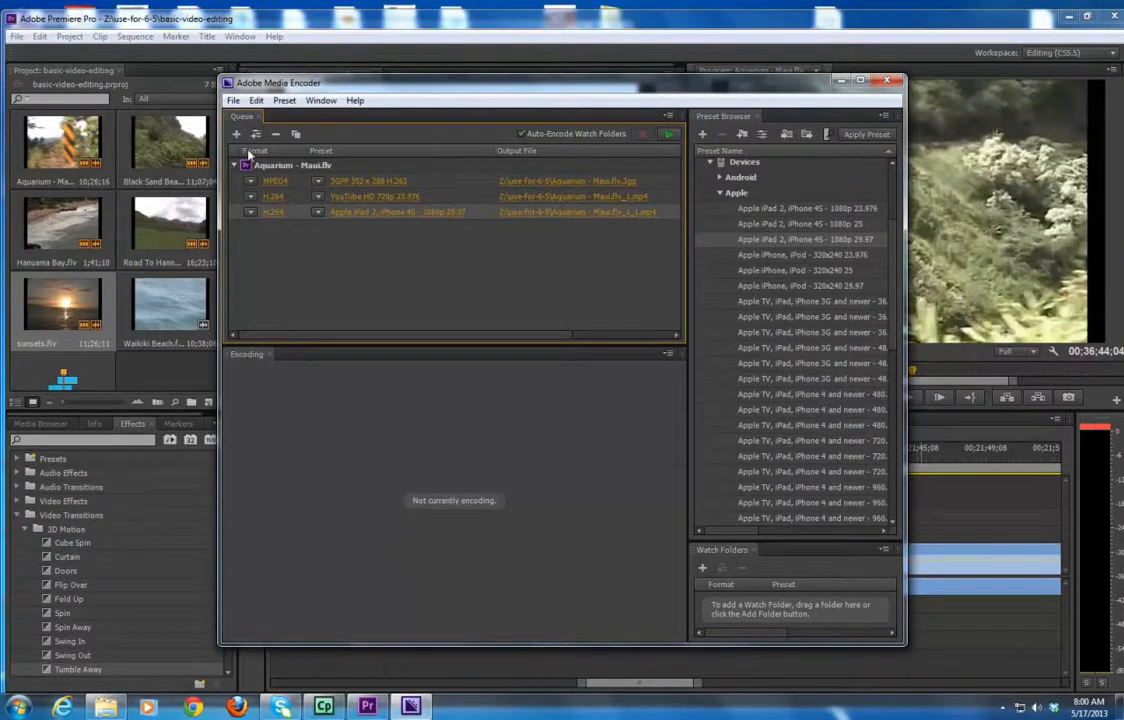
# Switch back to the Premiere Pro window.
pyautogui.click(286, 20)
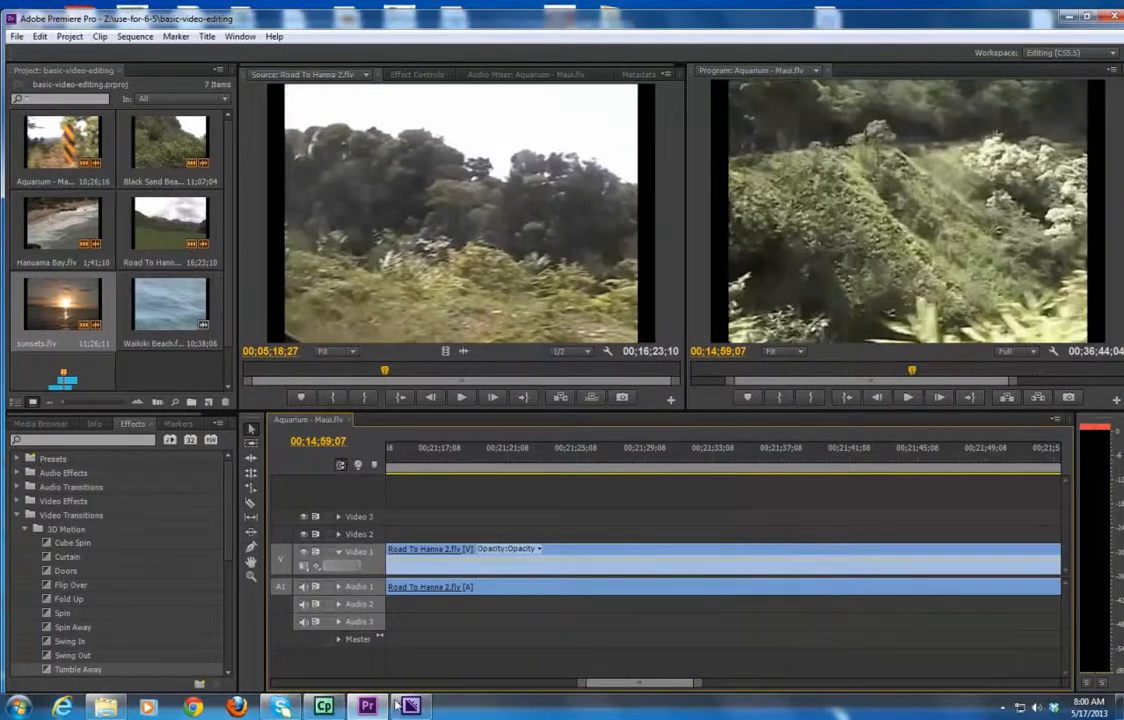
pyautogui.hotkey('alt', 'Tab')
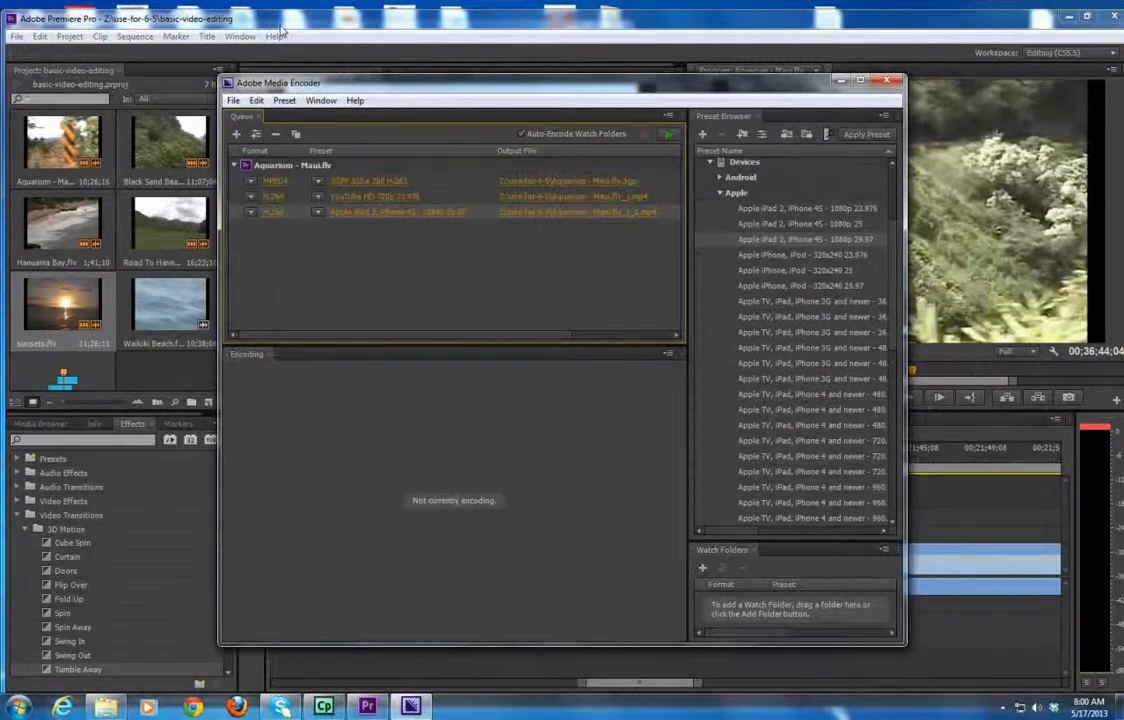
pyautogui.click(248, 24)
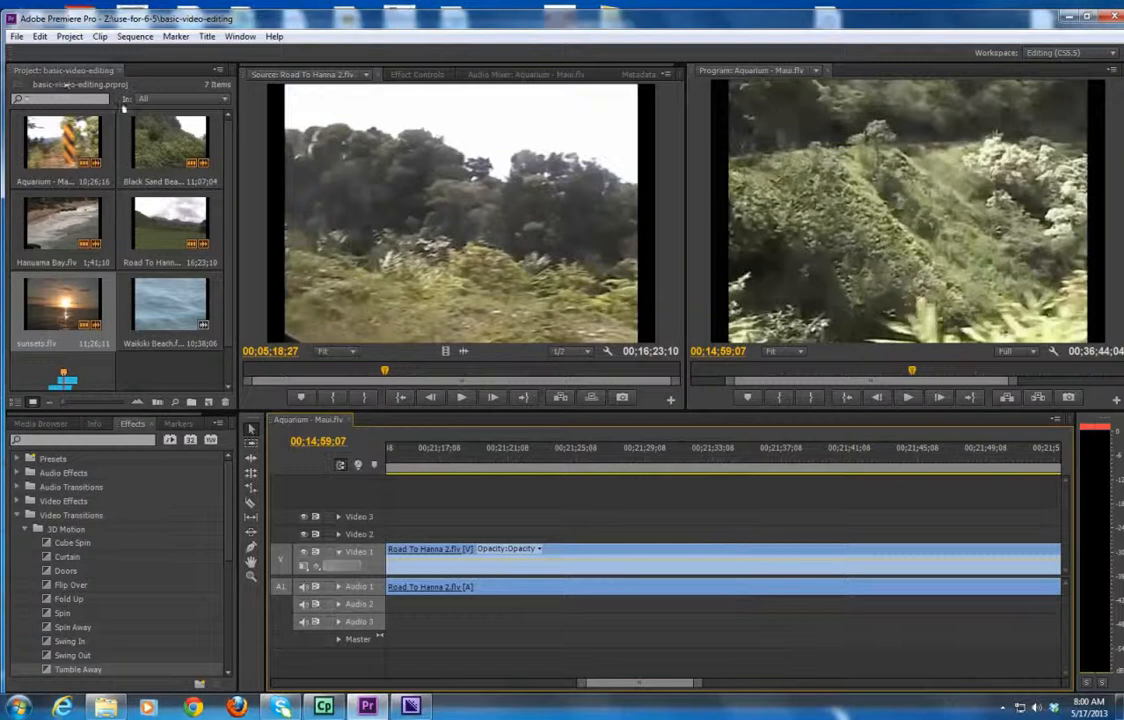